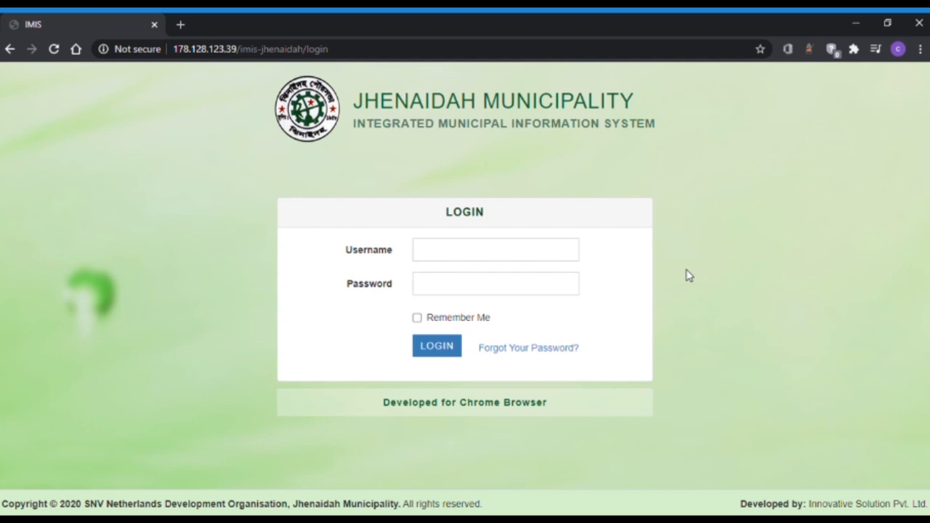
# Log in to the municipal information system as Helpdesk with the account password, keeping the login remembered.
pyautogui.click(535, 255)
pyautogui.write('Helpdesk')
pyautogui.press('Tab')
pyautogui.write('********')
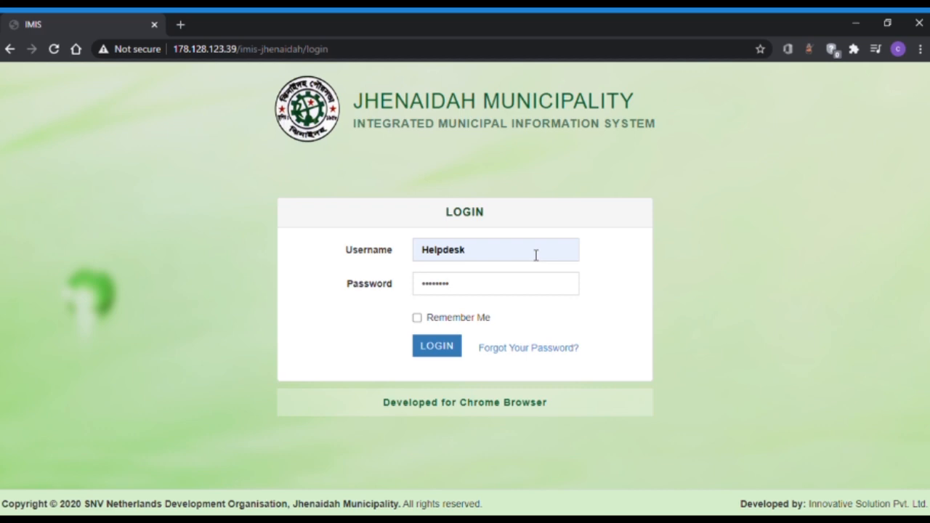
pyautogui.click(417, 319)
pyautogui.click(425, 347)
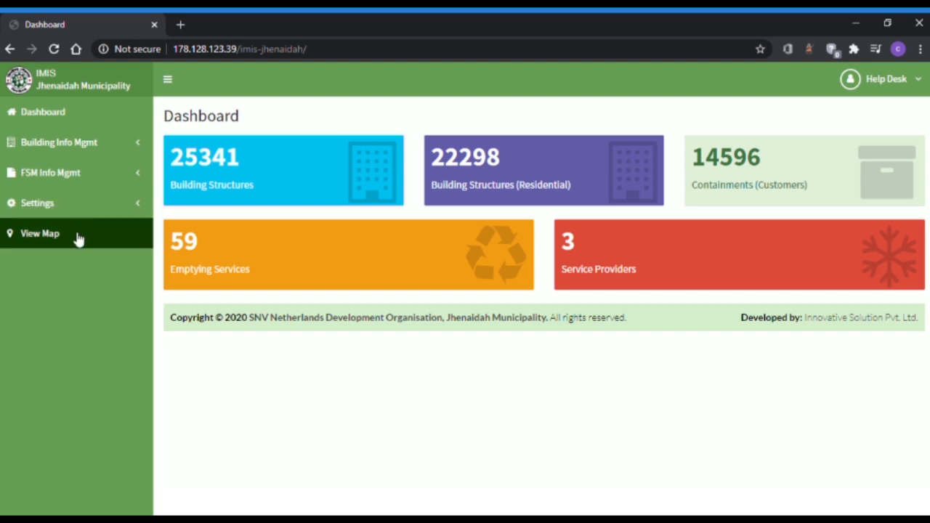
# Open the Building Structure List from the building information management section.
pyautogui.click(167, 79)
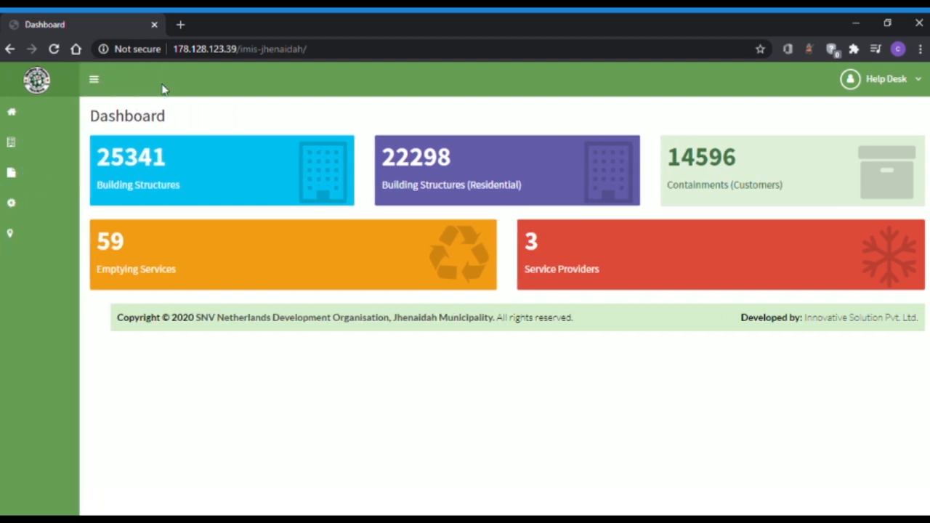
pyautogui.click(61, 83)
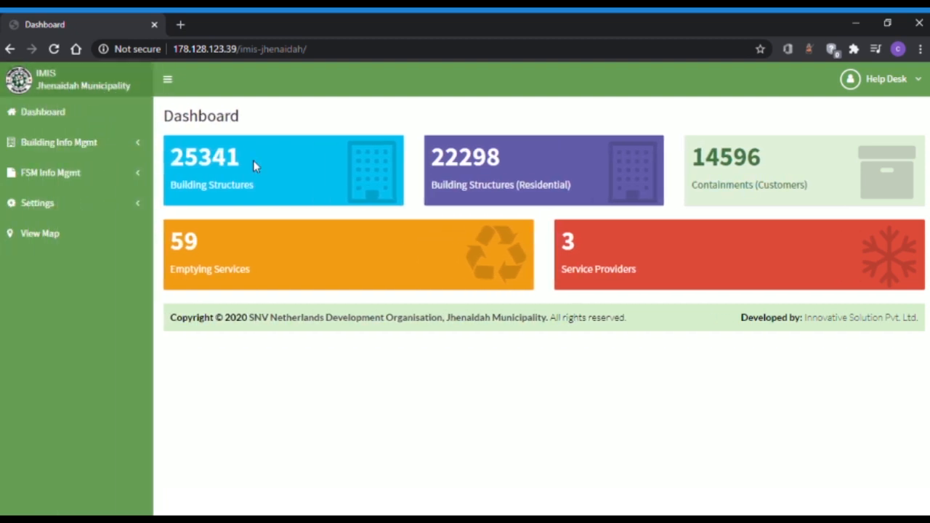
pyautogui.click(124, 149)
pyautogui.click(124, 192)
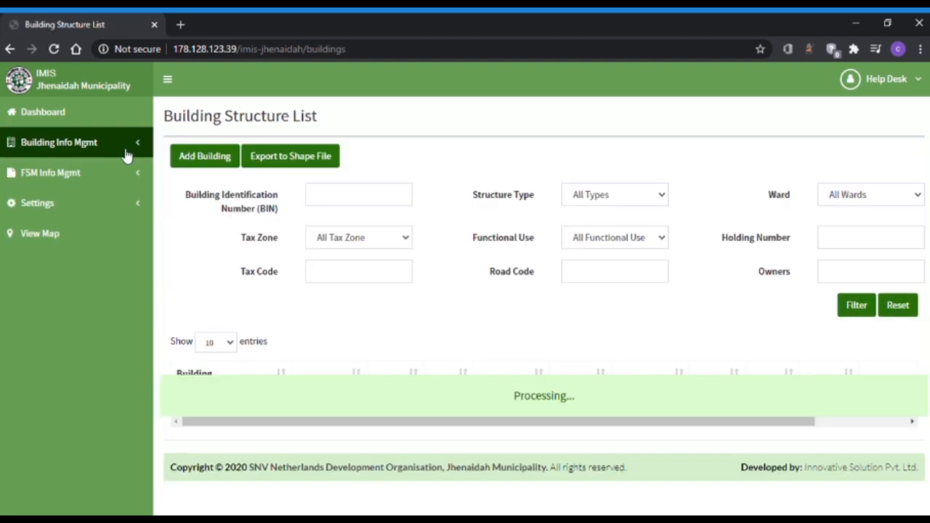
pyautogui.click(122, 145)
pyautogui.click(101, 172)
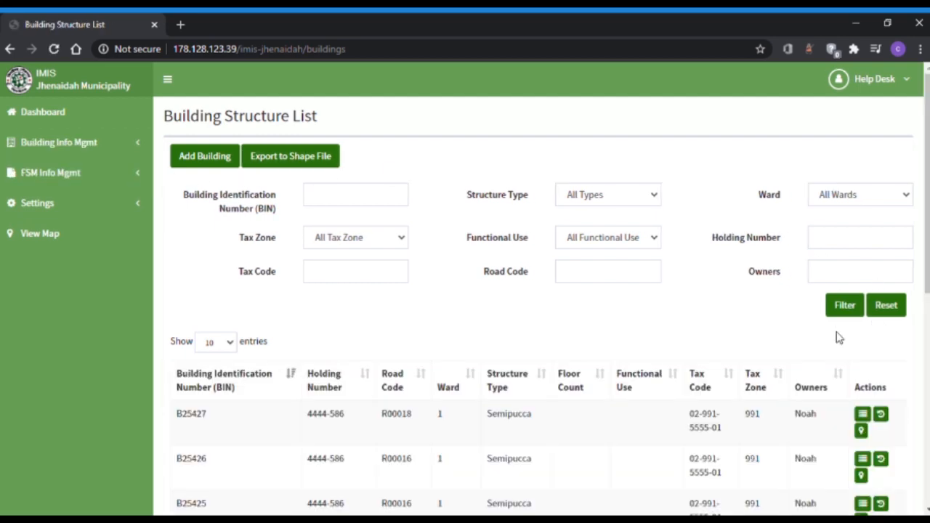
# Filter the building structures by structure type Pucca and look through the matching records.
pyautogui.scroll(-4, 615, 327)
pyautogui.scroll(-3, 615, 332)
pyautogui.scroll(6, 612, 334)
pyautogui.click(616, 196)
pyautogui.click(605, 266)
pyautogui.click(845, 308)
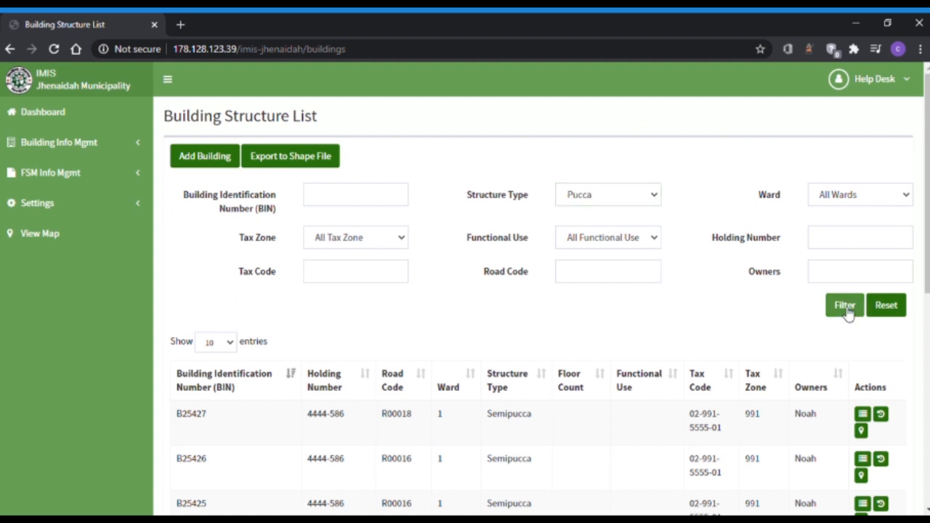
pyautogui.scroll(-3, 606, 324)
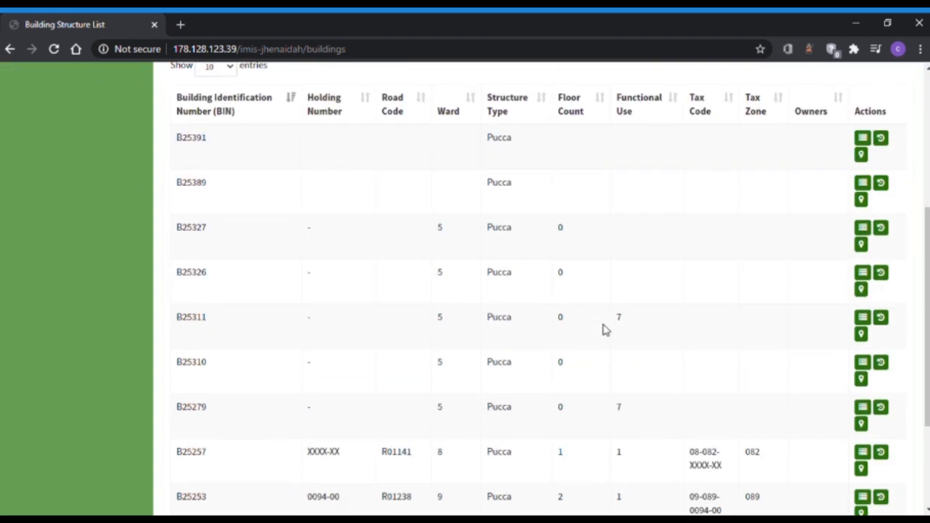
# Narrow the building filter to ward 1 and functional use Health, and export the buildings to a shape file.
pyautogui.scroll(5, 606, 327)
pyautogui.click(841, 193)
pyautogui.click(840, 231)
pyautogui.click(624, 247)
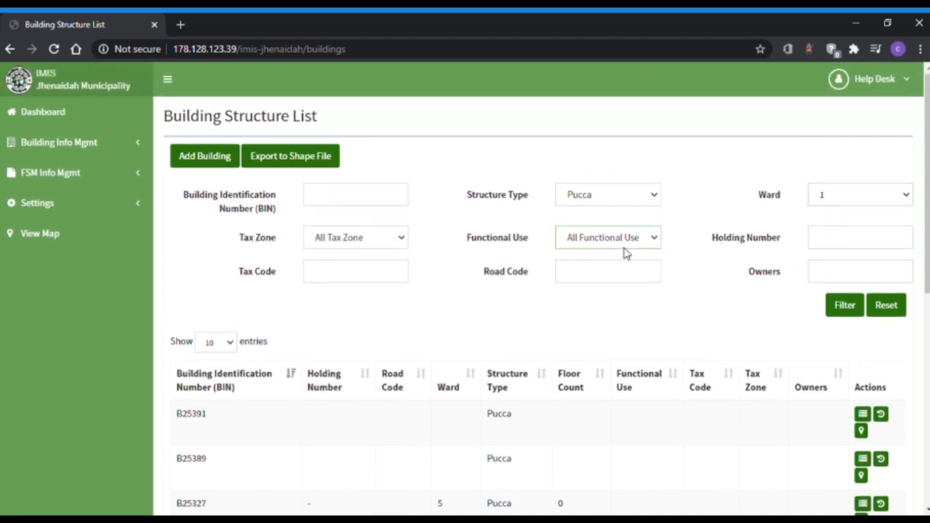
pyautogui.click(602, 352)
pyautogui.click(845, 306)
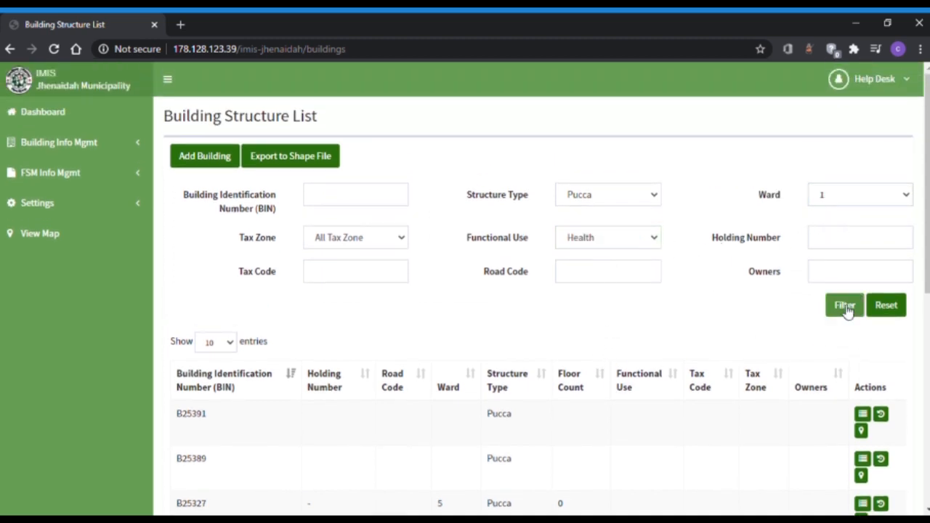
pyautogui.scroll(-2, 515, 315)
pyautogui.scroll(2, 392, 216)
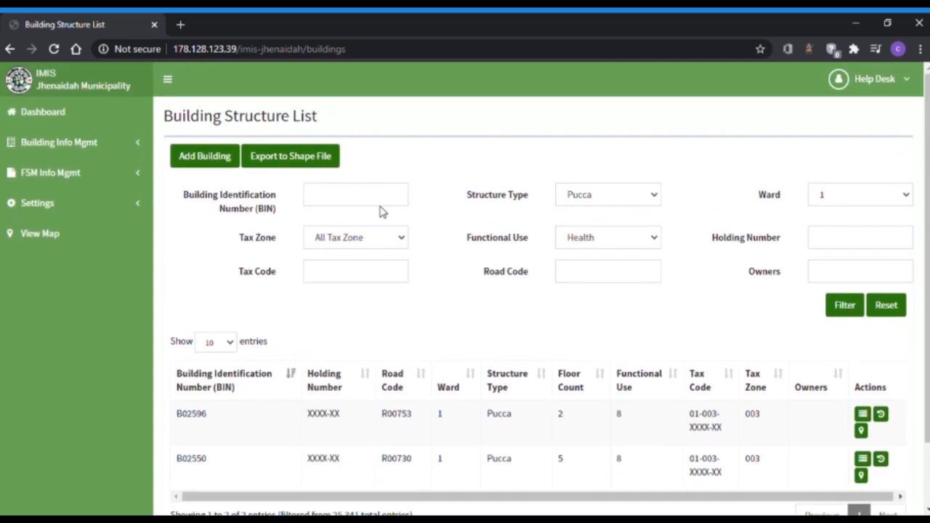
pyautogui.click(289, 165)
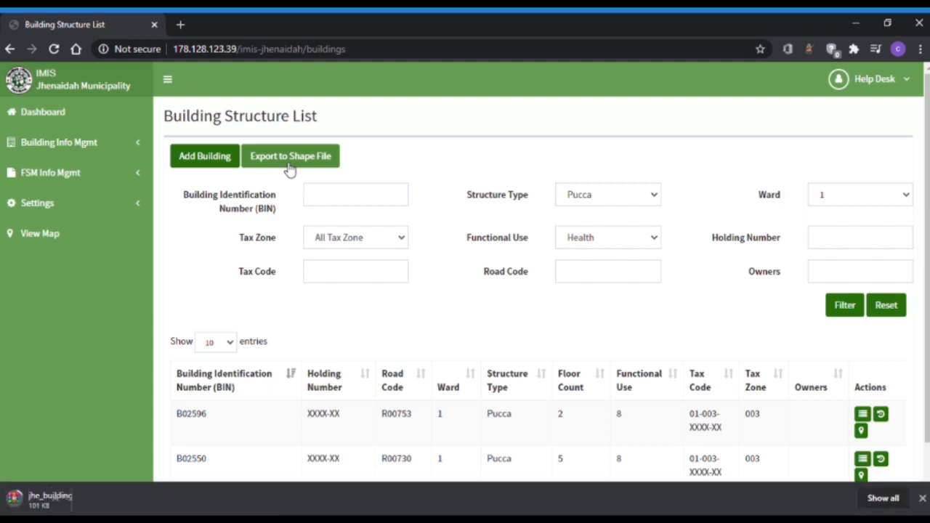
pyautogui.click(221, 161)
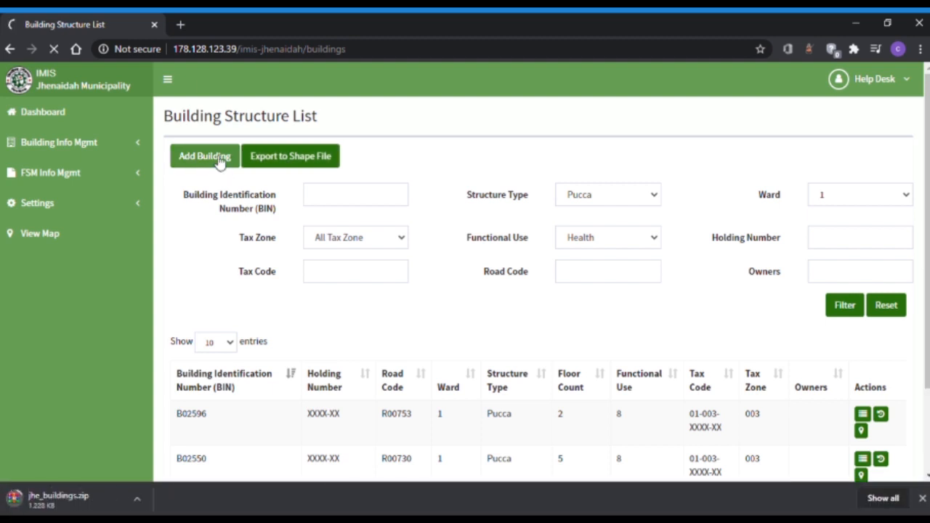
pyautogui.click(400, 174)
pyautogui.write('4444-586')
pyautogui.click(404, 204)
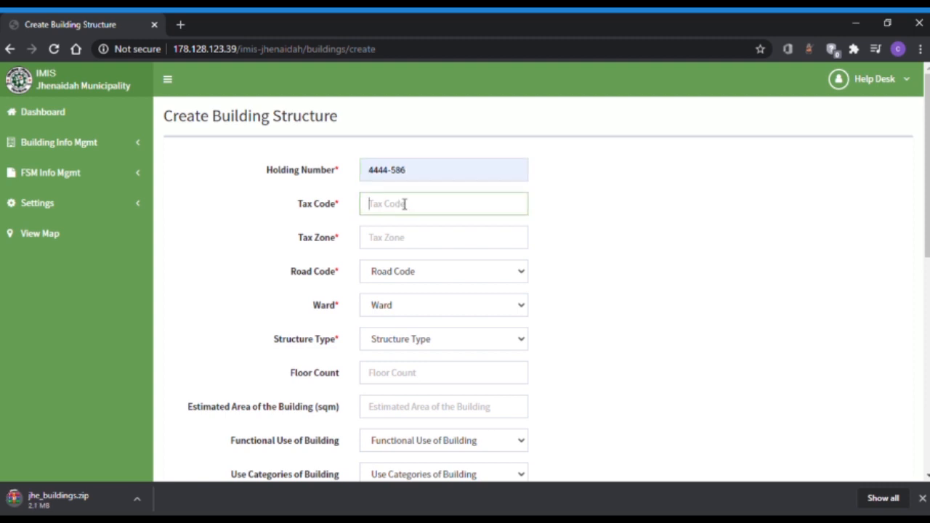
pyautogui.click(396, 241)
pyautogui.click(399, 246)
pyautogui.click(394, 263)
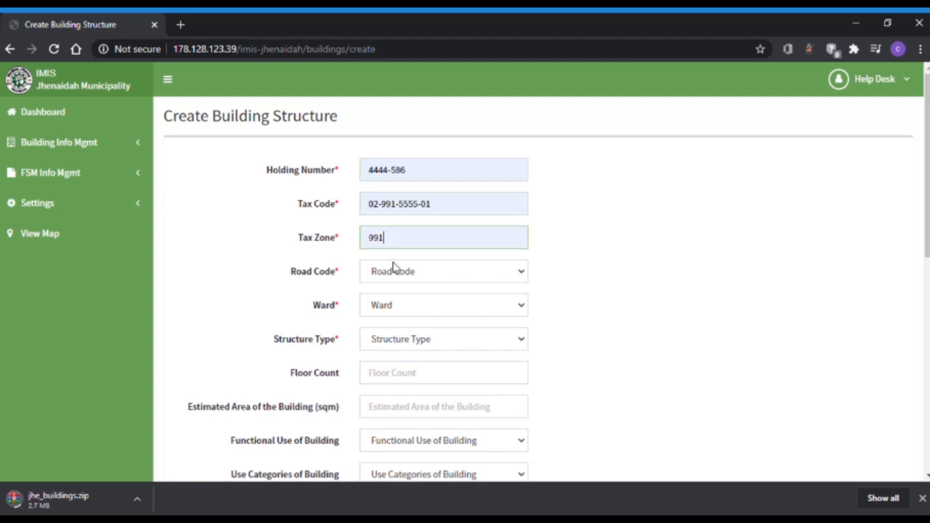
# Set road code R00017, ward 1, structure type Semipucca and surveyed date 2020-08-01, and fill in the owner's name in both name fields.
pyautogui.click(396, 269)
pyautogui.click(401, 254)
pyautogui.click(398, 306)
pyautogui.click(399, 338)
pyautogui.scroll(-6, 398, 342)
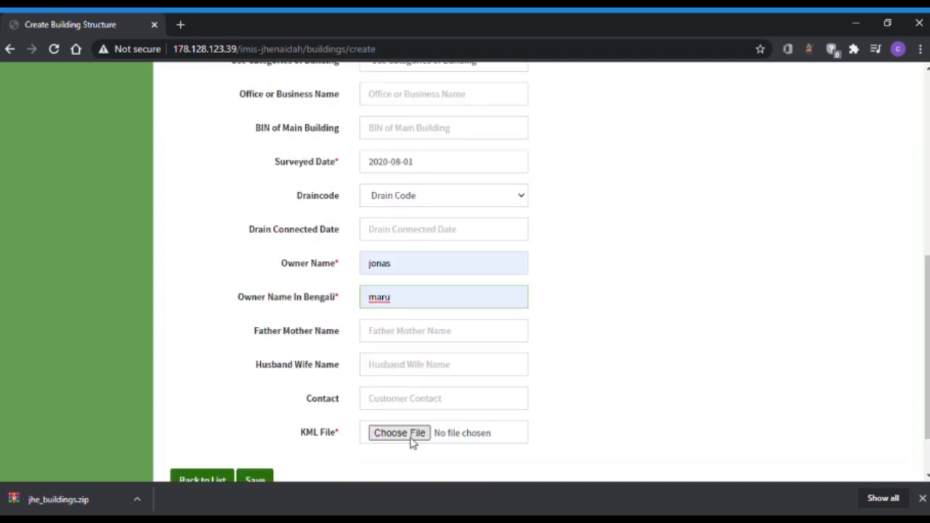
# Attach a KML file to the new building structure and save the record.
pyautogui.click(412, 436)
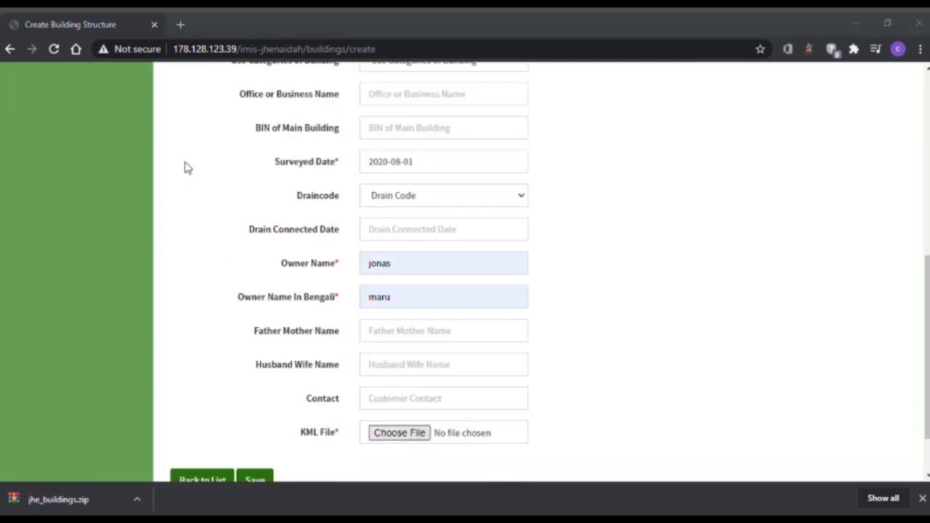
pyautogui.doubleClick(185, 128)
pyautogui.scroll(-1, 257, 411)
pyautogui.click(255, 411)
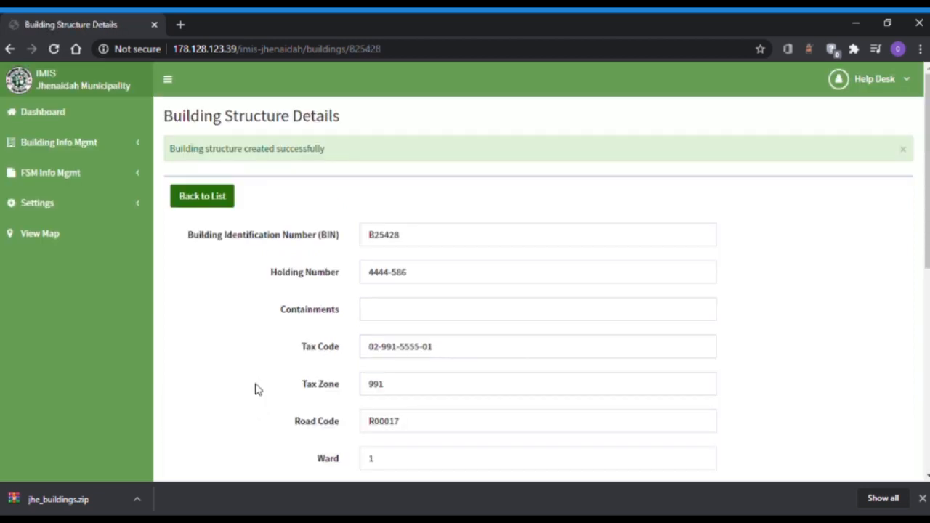
# Return to the Building Structure List and examine the newly added building's row and its available actions.
pyautogui.click(231, 206)
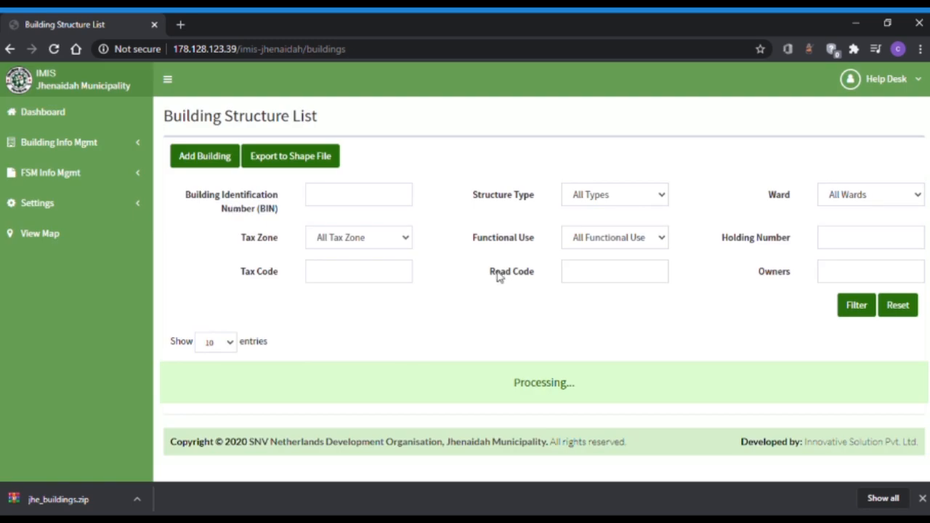
pyautogui.scroll(-2, 610, 289)
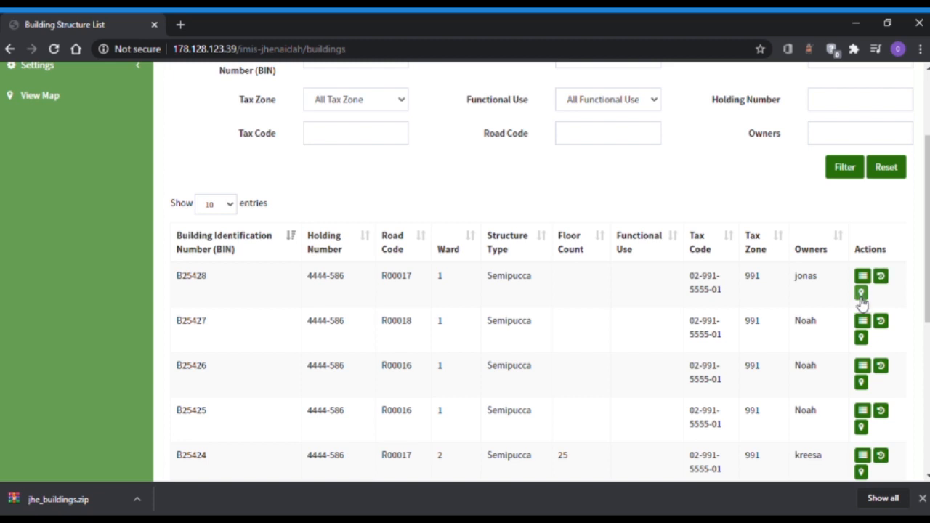
pyautogui.scroll(2, 359, 193)
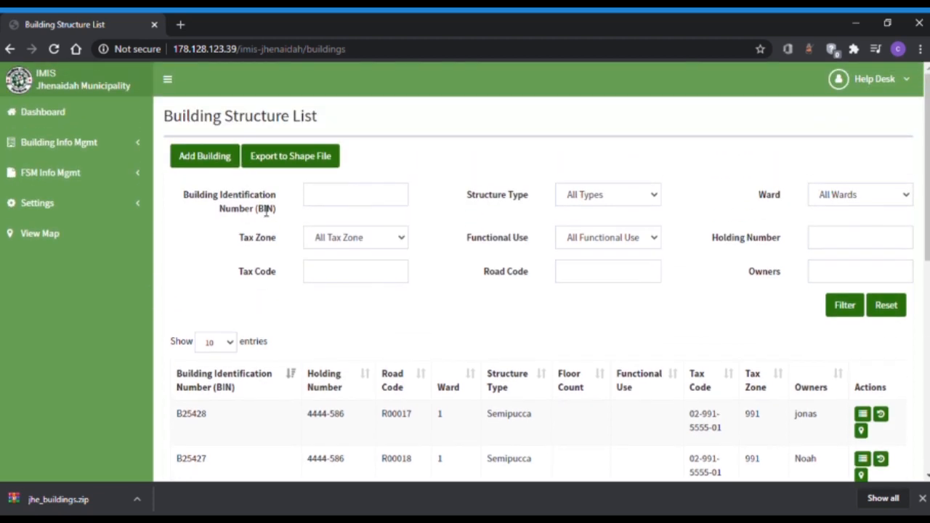
# Open the Containment List in FSM information management and review its records and row actions.
pyautogui.click(65, 171)
pyautogui.click(60, 207)
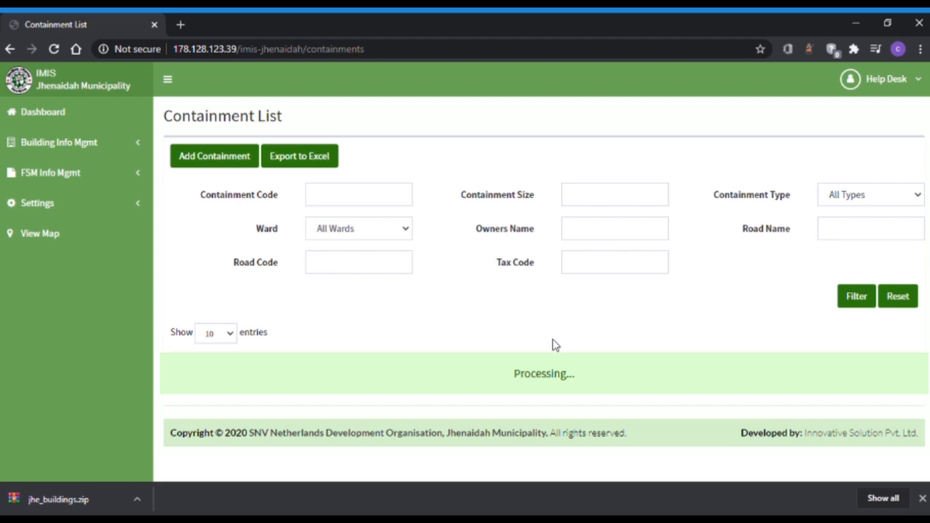
pyautogui.scroll(-6, 530, 337)
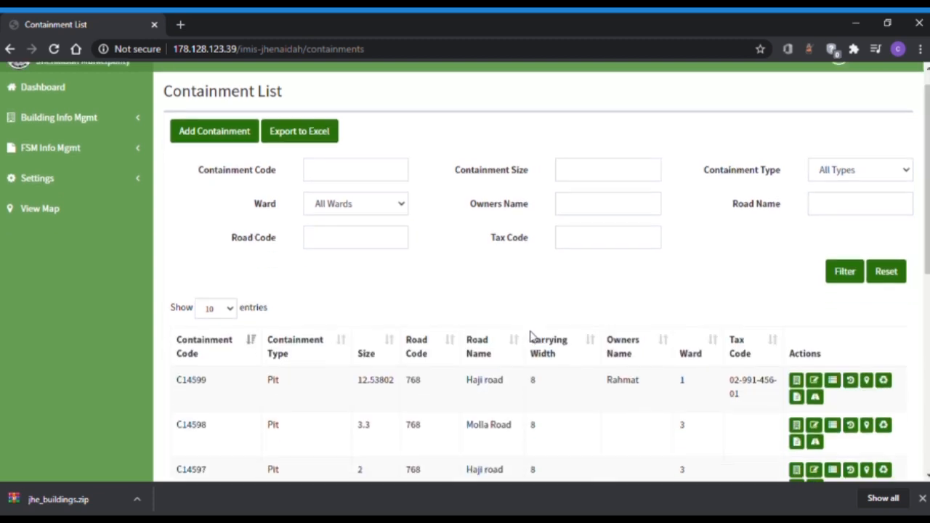
pyautogui.scroll(7, 529, 336)
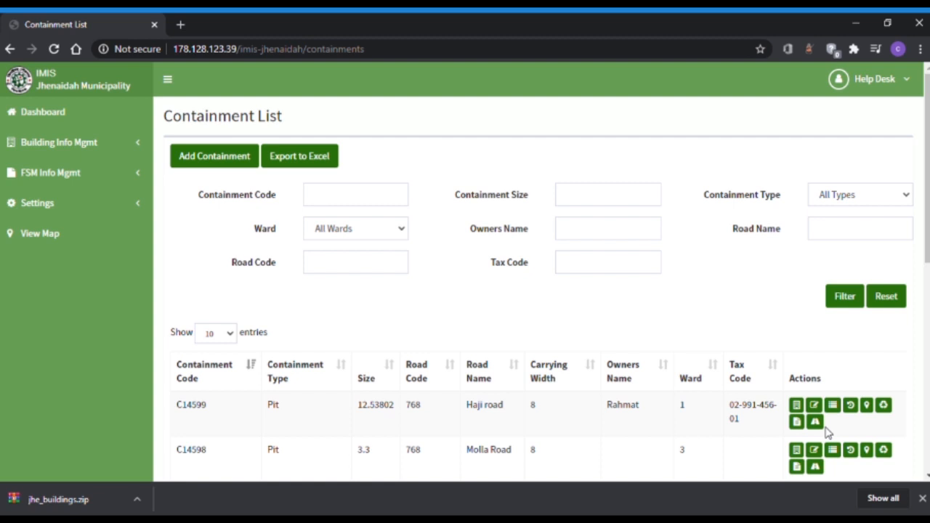
# Start a new containment, move its location marker to Pagla Kanai Morh Bus Stop in Jhenaidah, and save the form.
pyautogui.click(220, 157)
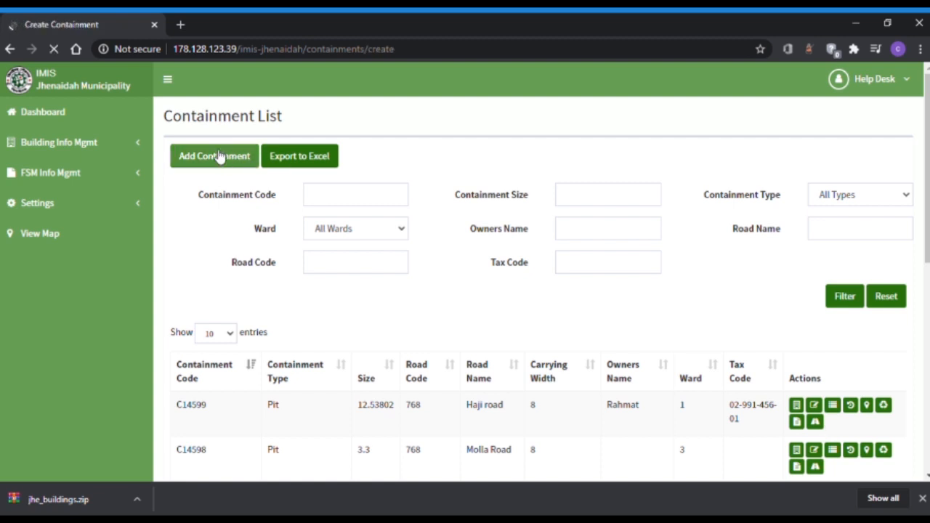
pyautogui.scroll(-6, 344, 338)
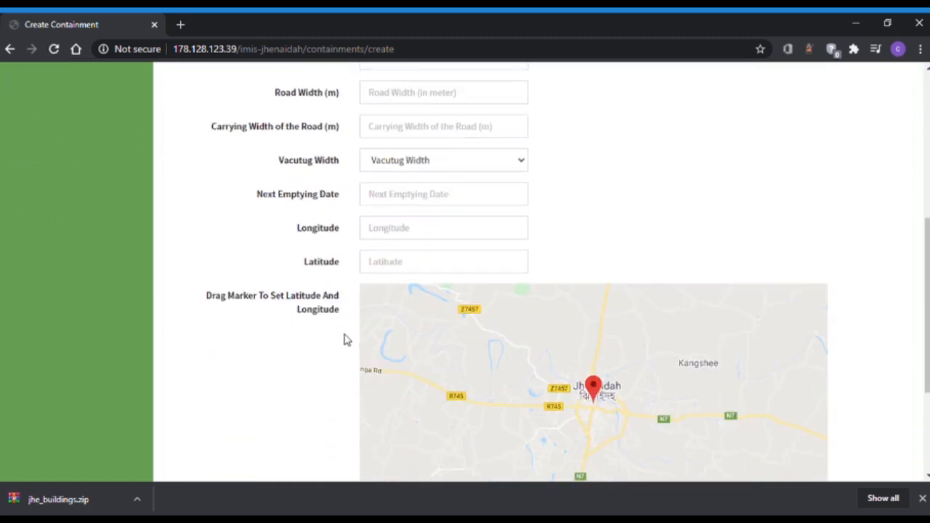
pyautogui.moveTo(594, 324); pyautogui.dragTo(583, 336)
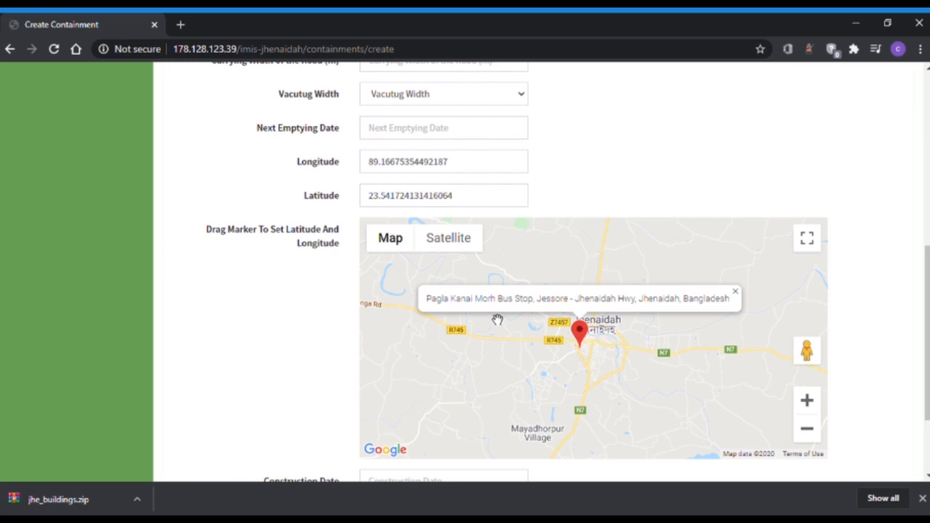
pyautogui.scroll(-2, 496, 319)
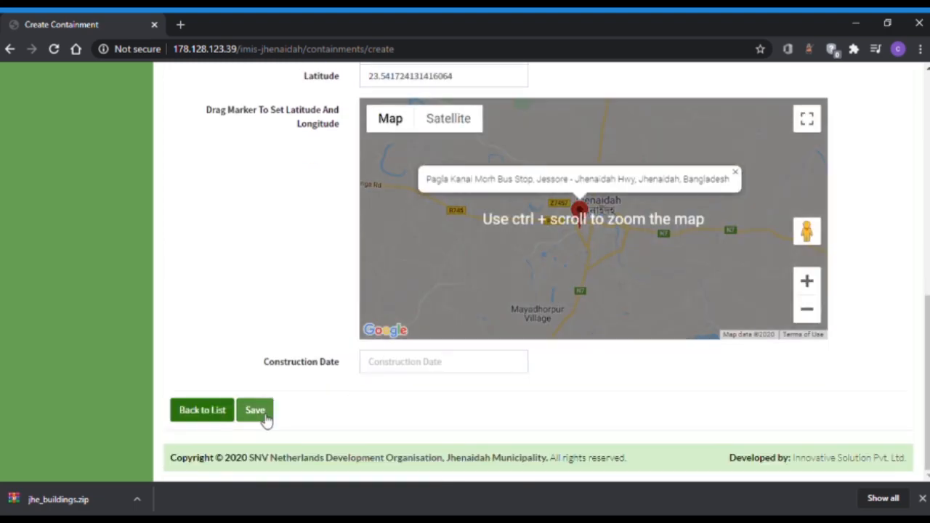
pyautogui.click(256, 411)
# Open a new application form from the FSM Application List, review its fields, and save it.
pyautogui.click(93, 180)
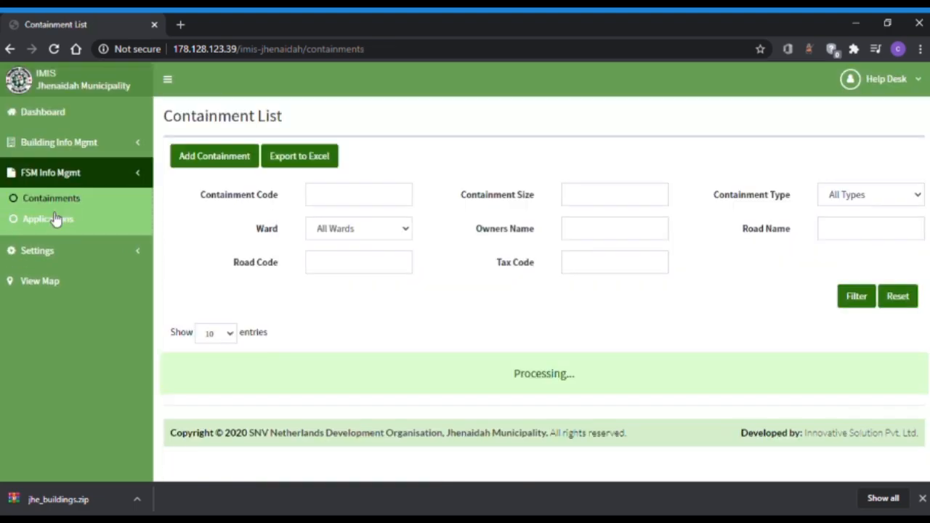
pyautogui.click(46, 229)
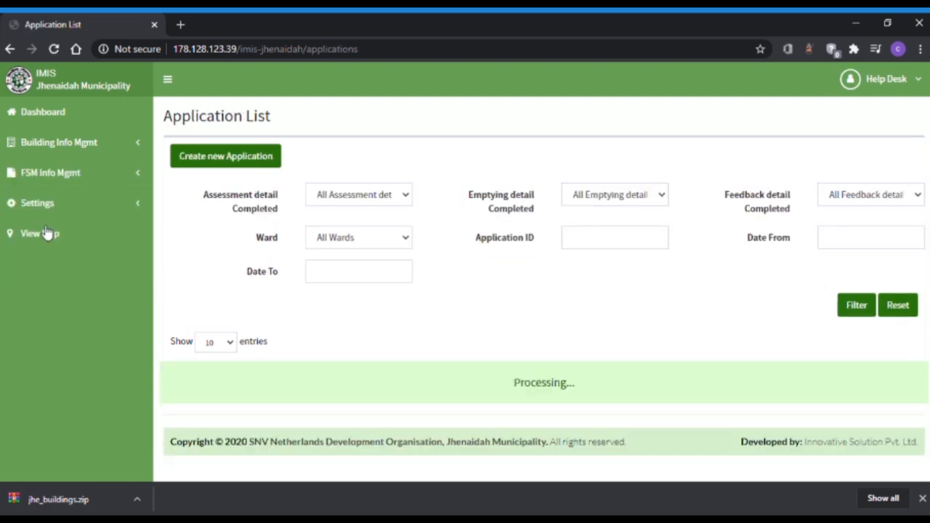
pyautogui.click(246, 165)
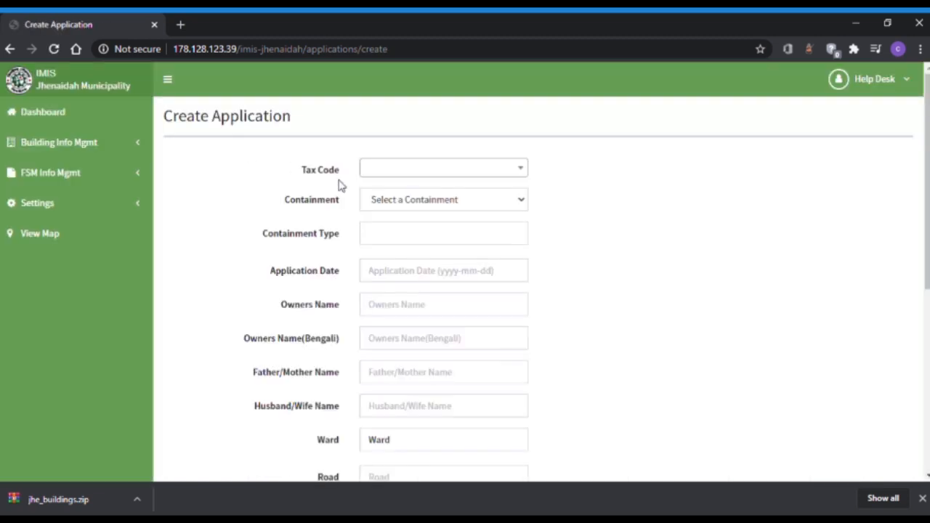
pyautogui.scroll(-3, 393, 385)
pyautogui.scroll(-2, 393, 385)
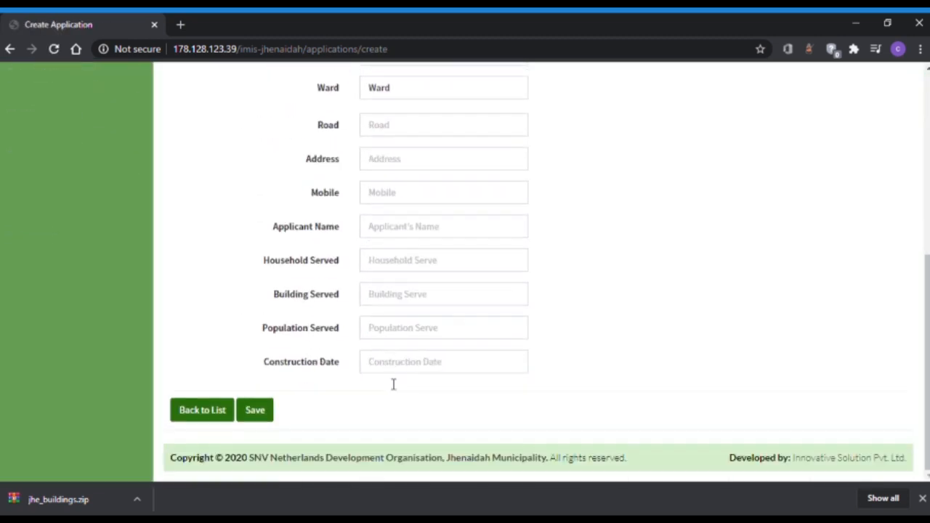
pyautogui.click(256, 411)
# Examine the assessment, emptying and feedback status columns and the row actions in the Application List.
pyautogui.scroll(-3, 745, 351)
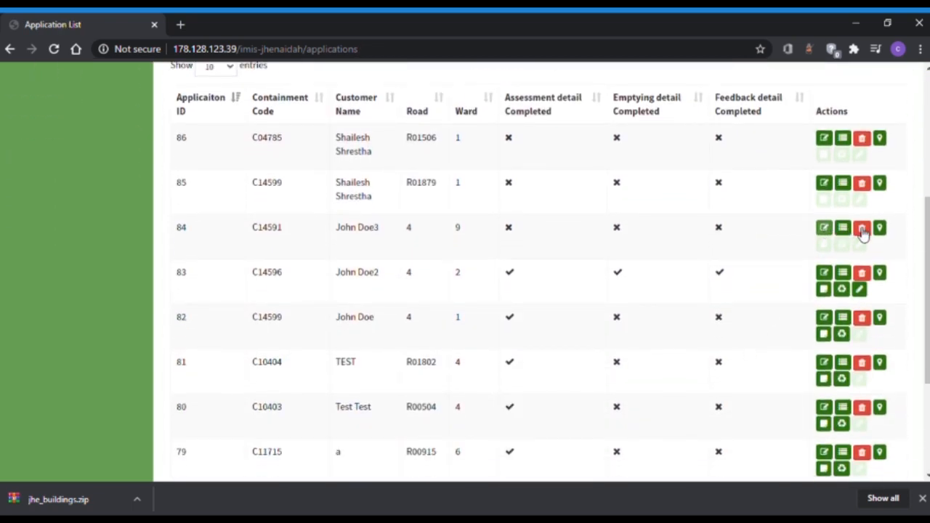
pyautogui.scroll(-2, 872, 291)
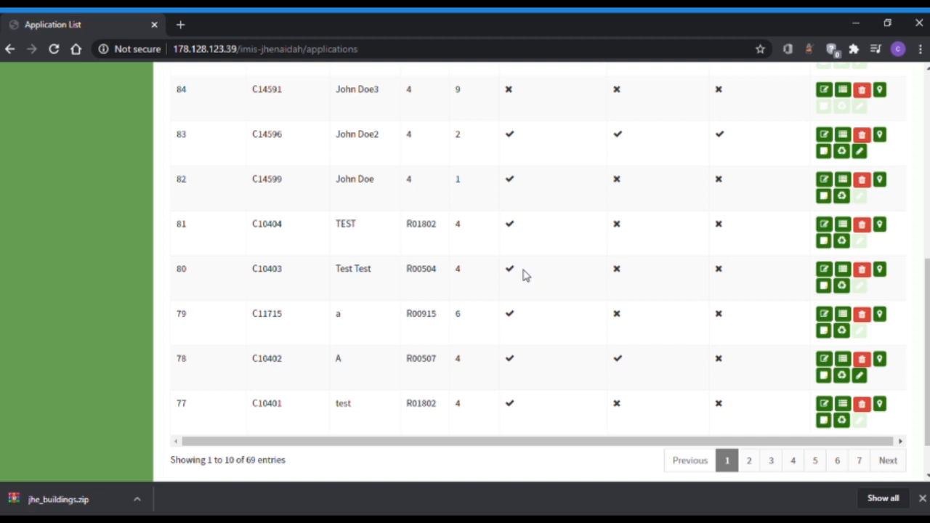
pyautogui.scroll(6, 526, 275)
# Open a new treatment plant form from the Treatment Plant List, review its fields and location map, and save it.
pyautogui.click(83, 254)
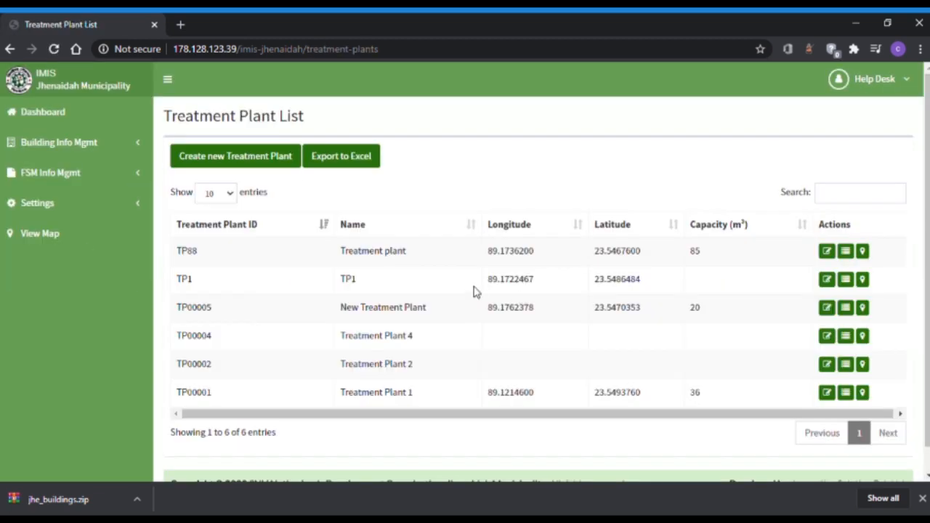
pyautogui.click(256, 154)
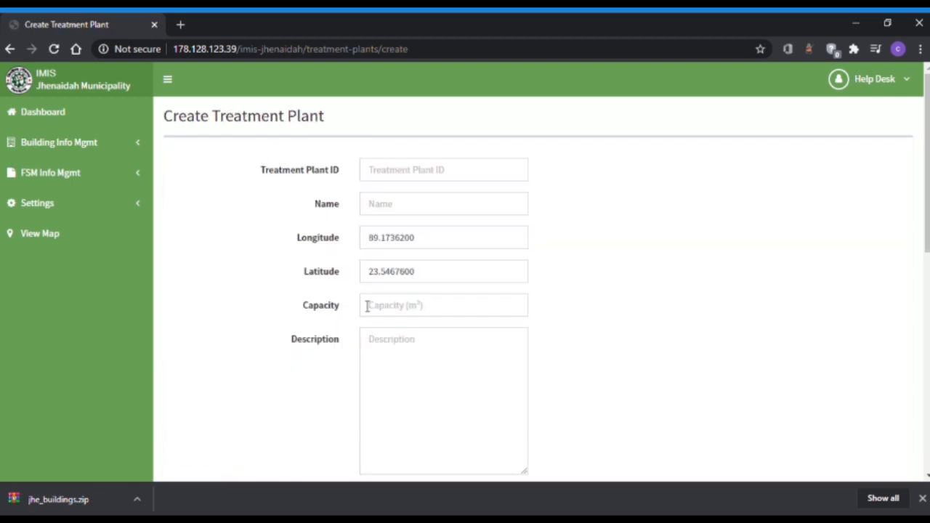
pyautogui.scroll(-5, 367, 305)
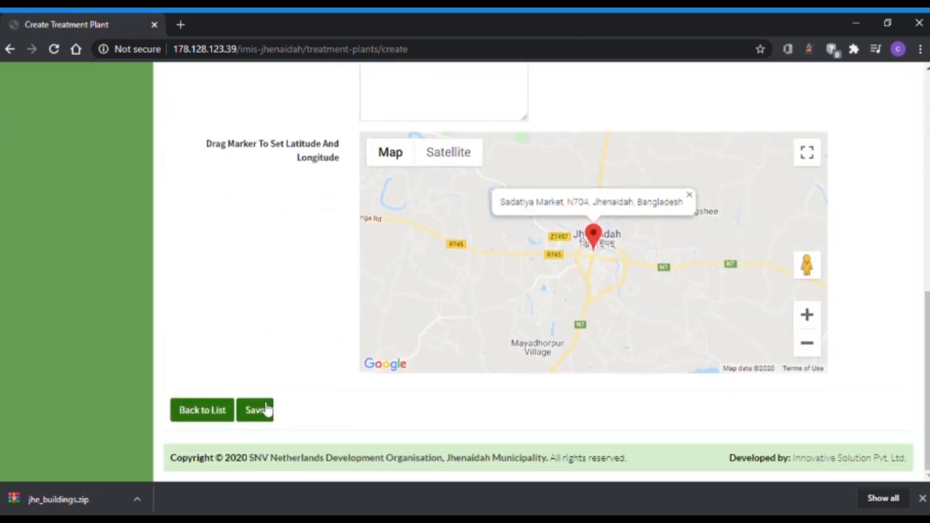
pyautogui.click(267, 410)
# Open a new service provider form from the Service Provider List and review its fields.
pyautogui.click(85, 181)
pyautogui.click(77, 267)
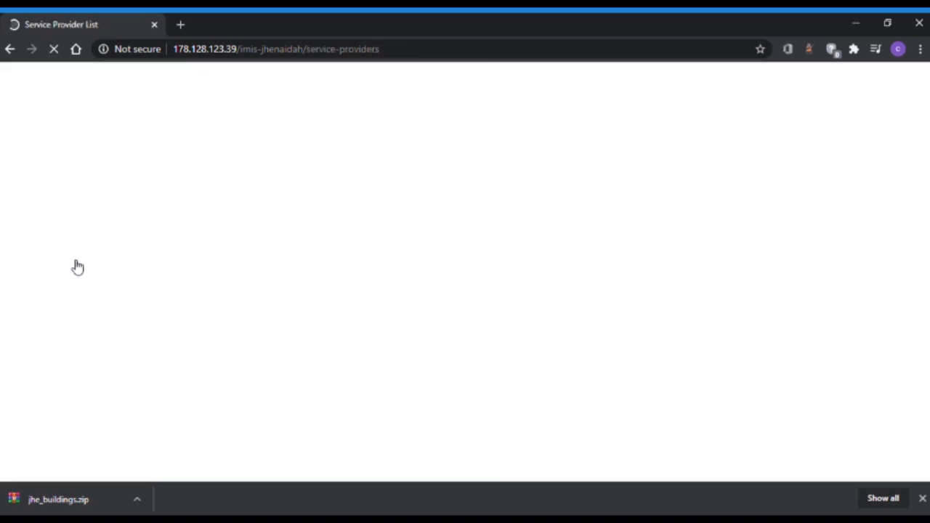
pyautogui.click(257, 161)
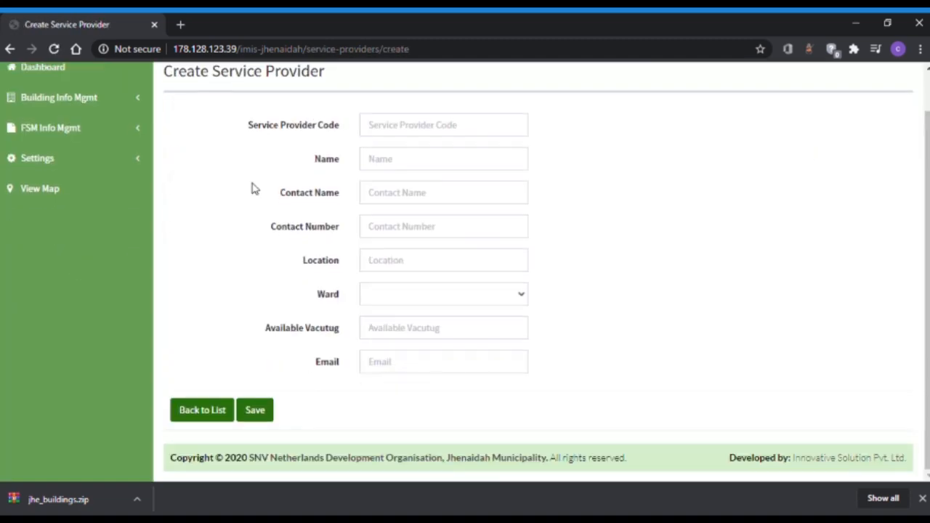
pyautogui.scroll(1, 145, 211)
# Open the municipality map view and review its map legend PDF, then return to the map.
pyautogui.click(80, 230)
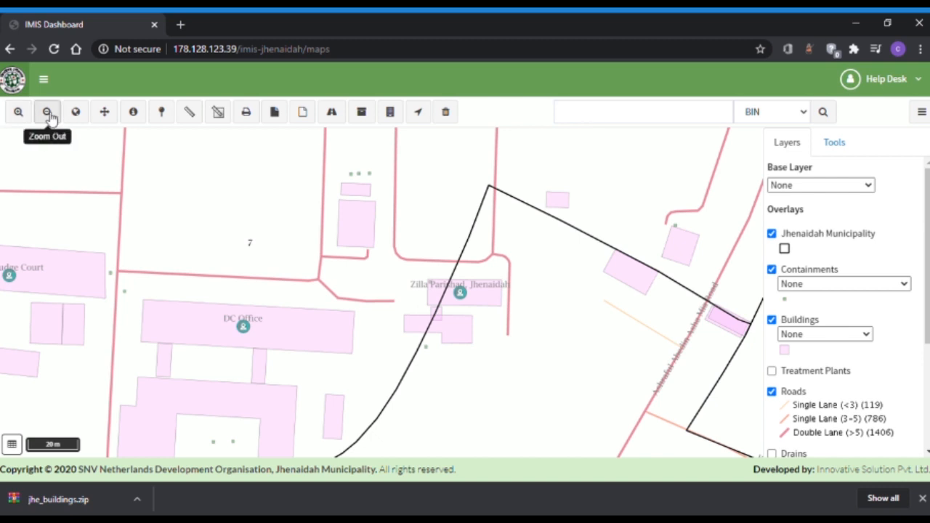
pyautogui.click(275, 112)
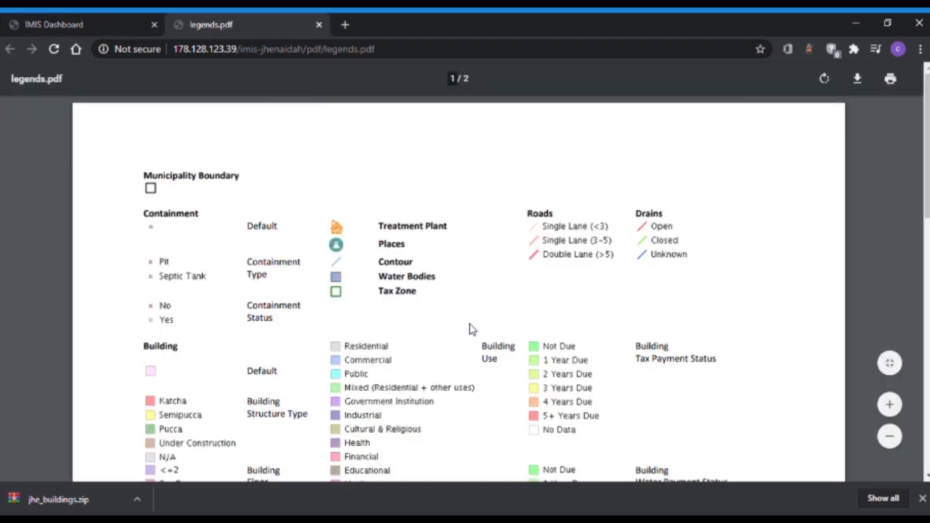
pyautogui.hotkey('ctrl', 'w')
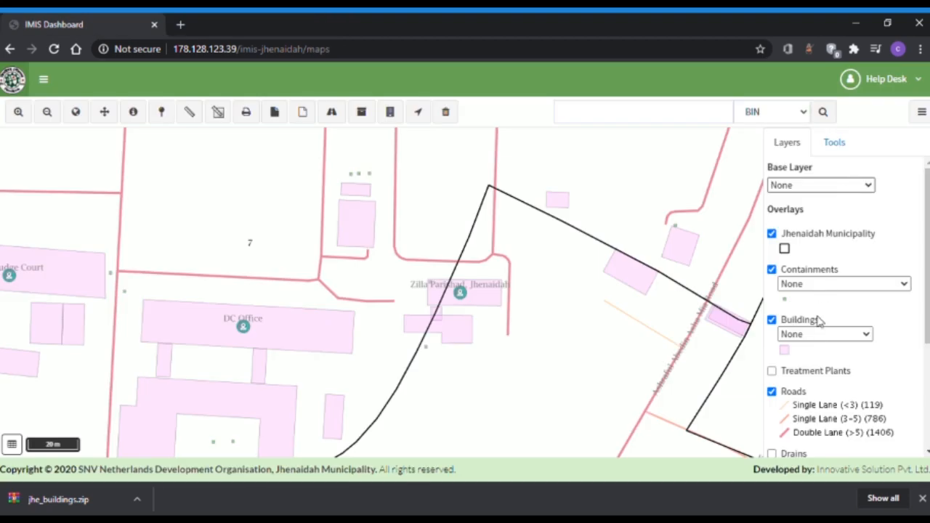
# Use Google Streets as the map's base layer and style the Buildings overlay by structure type.
pyautogui.click(815, 286)
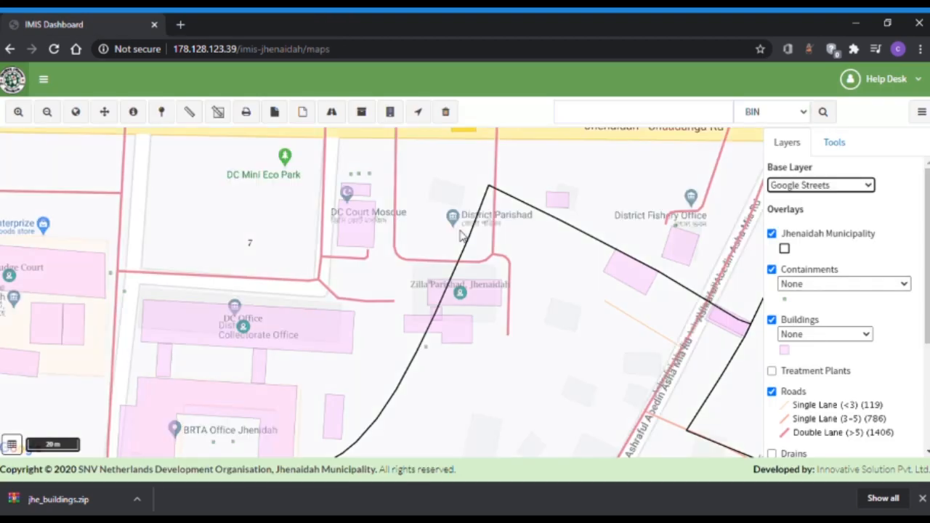
pyautogui.scroll(-3, 459, 236)
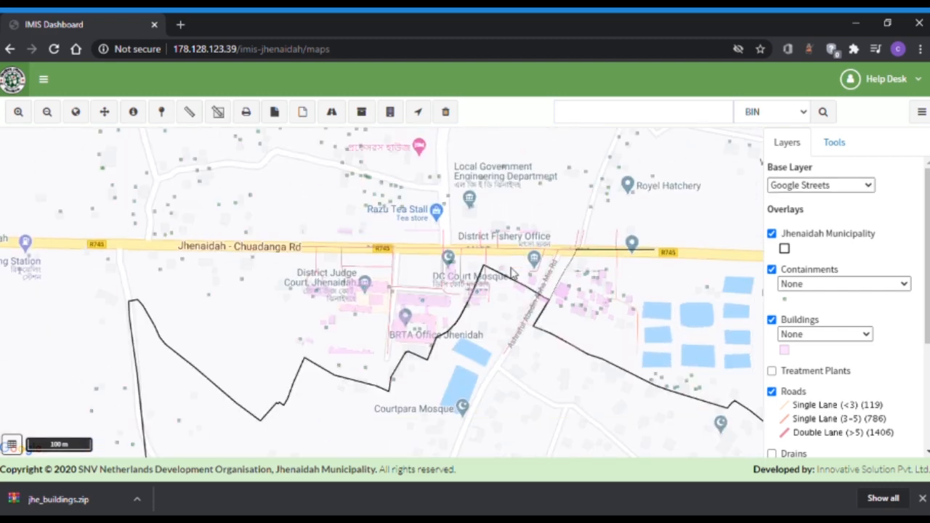
pyautogui.click(814, 284)
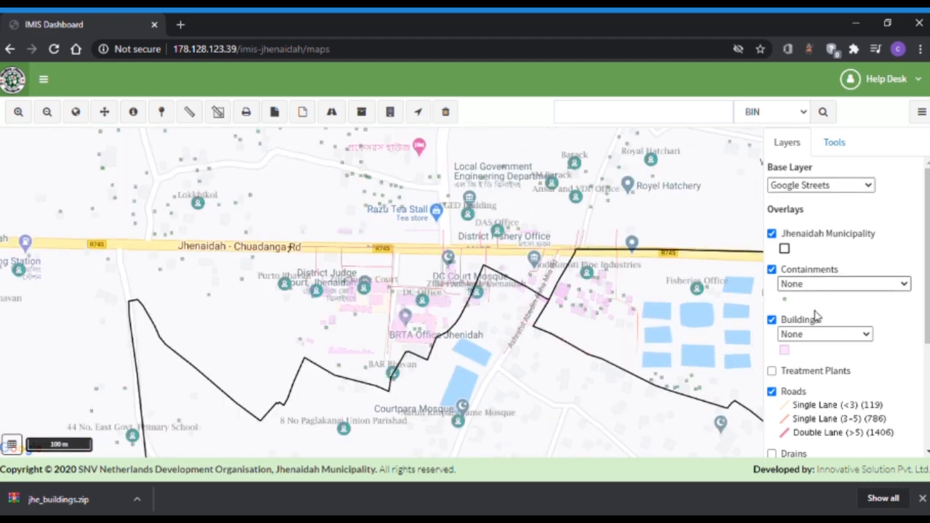
pyautogui.click(813, 315)
pyautogui.scroll(-3, 817, 370)
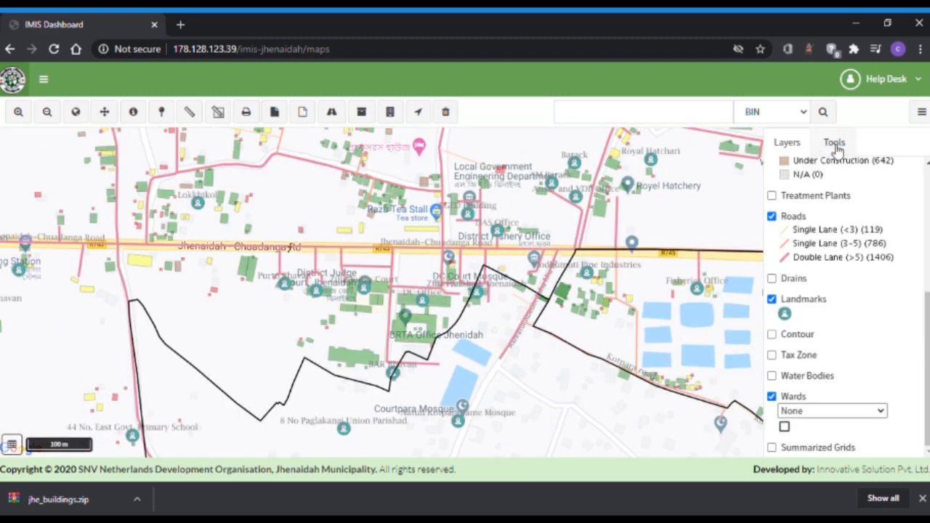
# Generate a point buffer summary with a 250 m distance near Modhumoti Pipe Industries and export it to Excel.
pyautogui.click(835, 144)
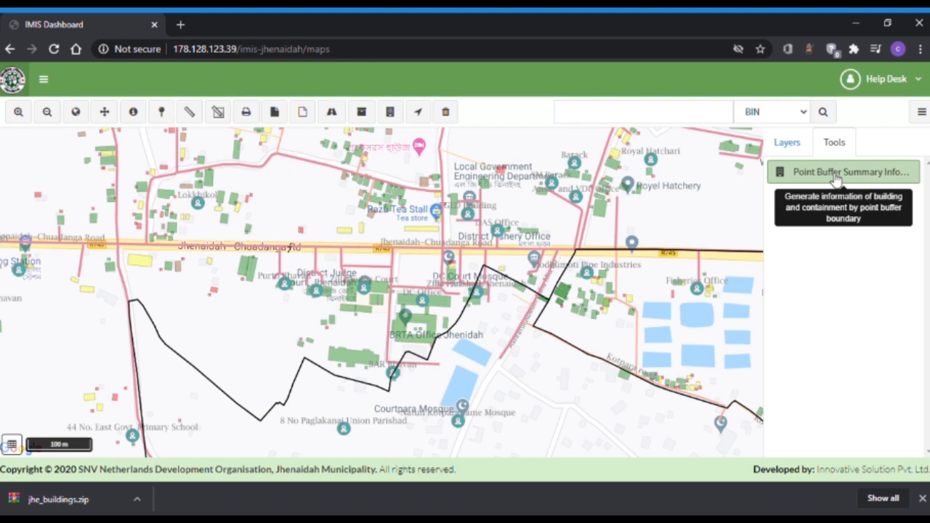
pyautogui.click(579, 282)
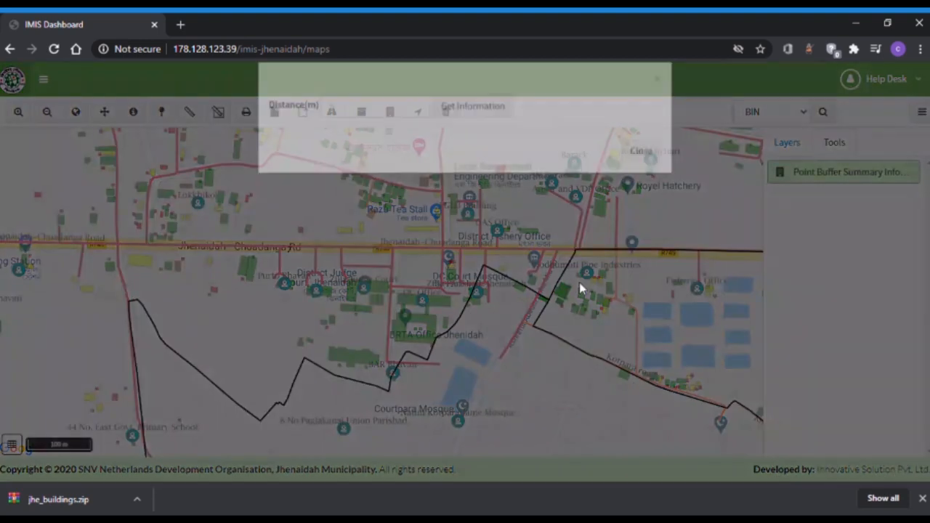
pyautogui.click(374, 136)
pyautogui.write('250')
pyautogui.click(477, 126)
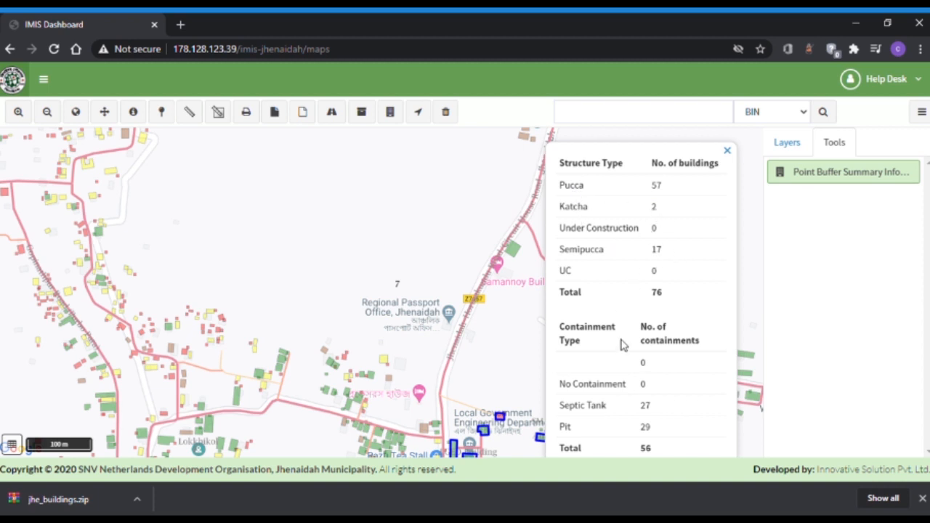
pyautogui.scroll(-3, 621, 340)
pyautogui.click(571, 280)
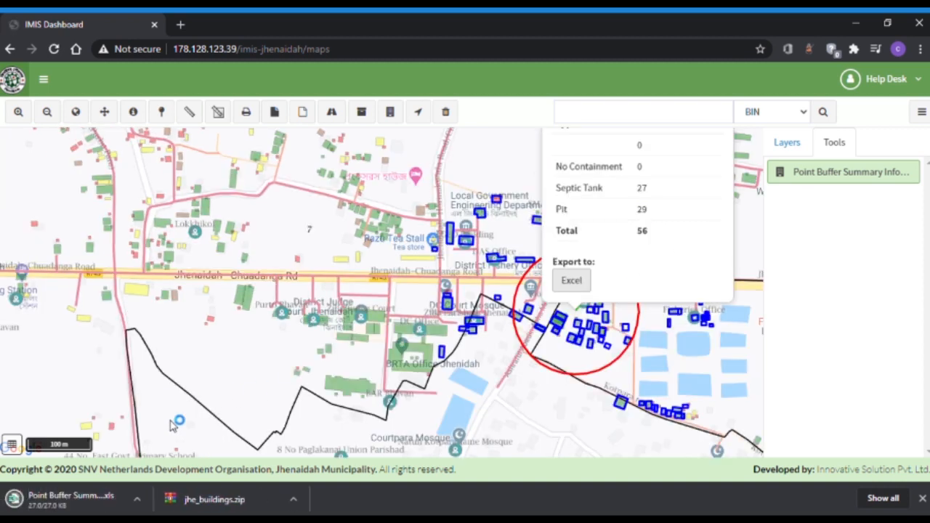
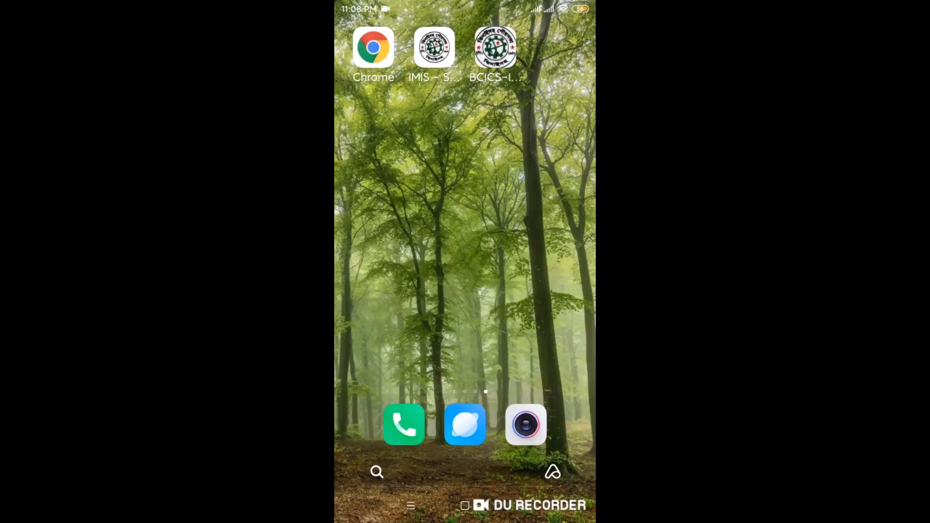
# Switch to the IMIS SCA and ESD mobile app and log in with username Helpdesk and the account password.
pyautogui.click(435, 48)
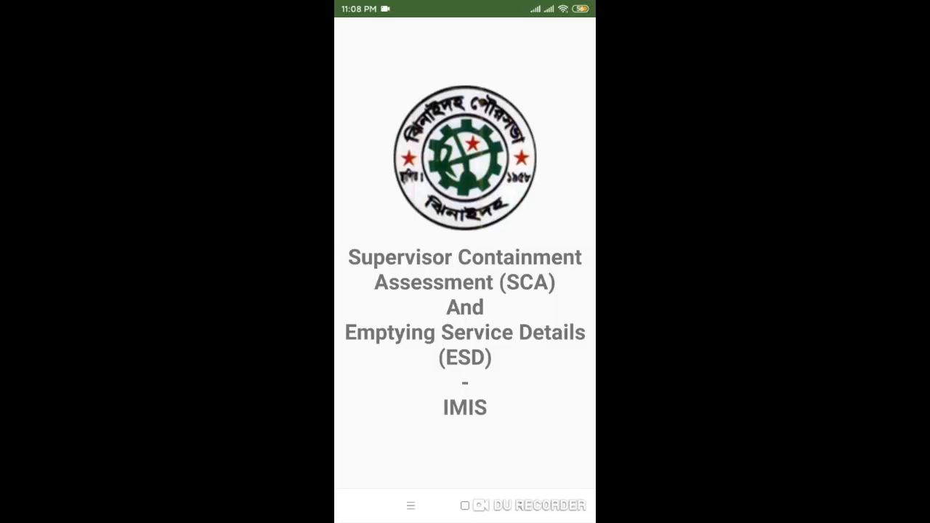
pyautogui.click(465, 228)
pyautogui.write('Helpdesk')
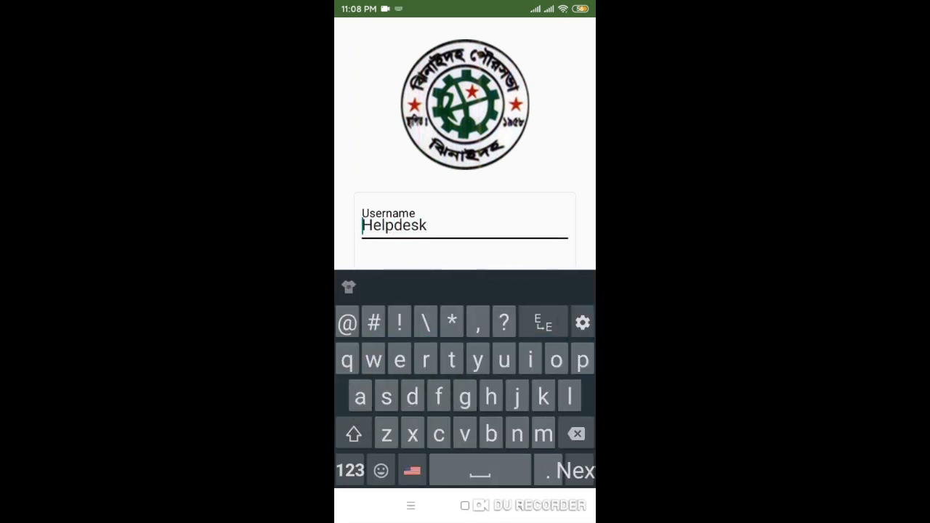
pyautogui.press('Return')
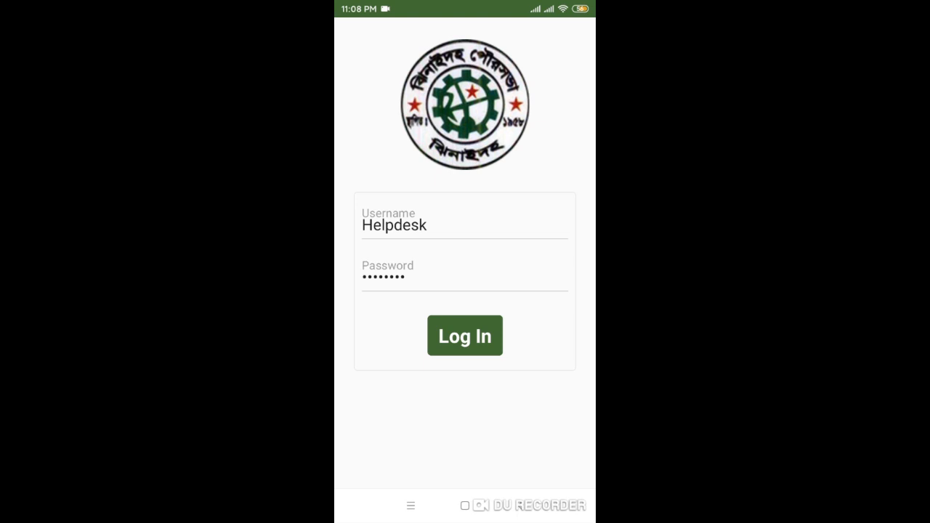
pyautogui.click(465, 336)
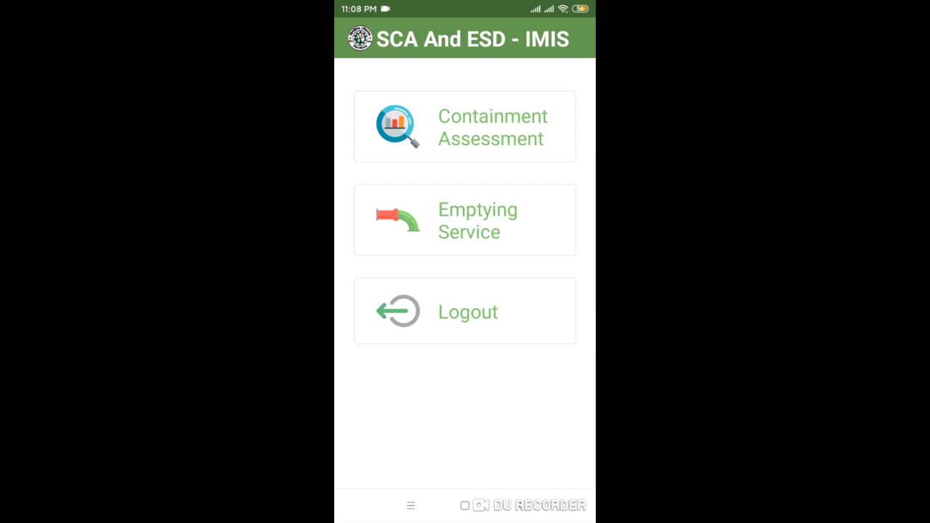
# Open a Containment Assessment form and choose its application ID and service provider.
pyautogui.click(465, 127)
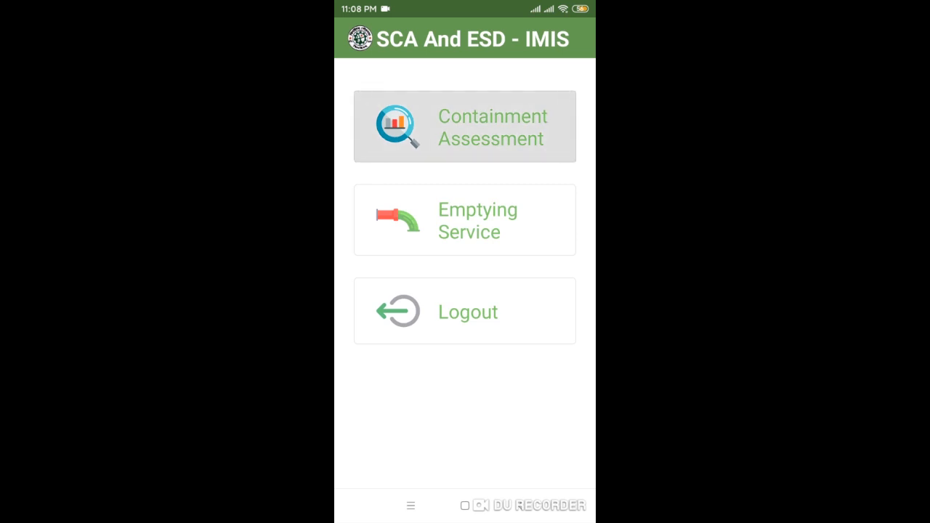
pyautogui.click(465, 220)
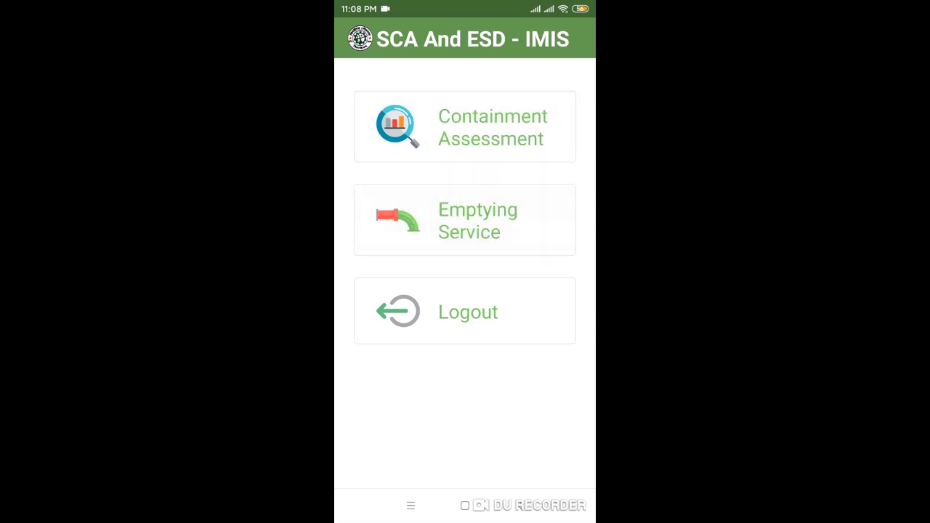
pyautogui.click(465, 126)
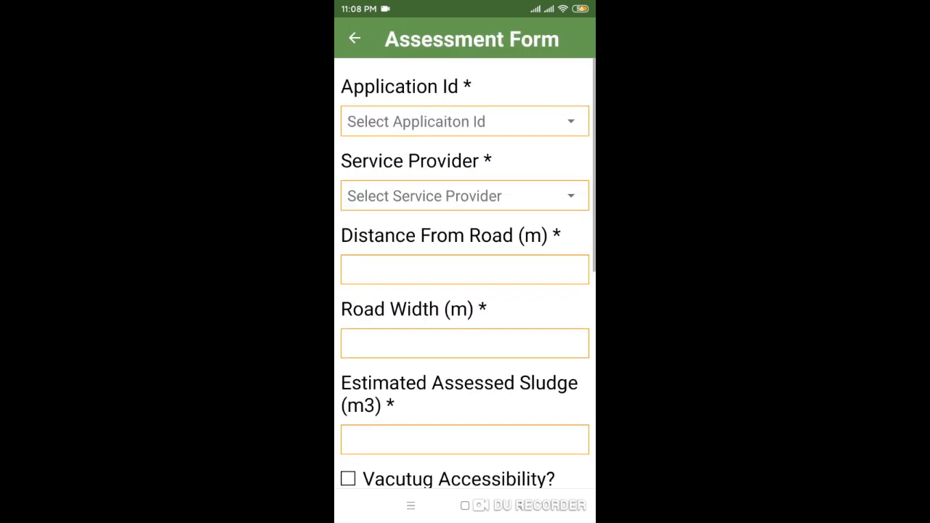
pyautogui.click(567, 122)
pyautogui.click(371, 270)
pyautogui.click(570, 195)
pyautogui.click(378, 288)
# Set distance from road to 100 m, road width to 26 m, estimated sludge to 50 m3, and enter 10, 15 and 22 in the following fields.
pyautogui.click(465, 269)
pyautogui.write('100')
pyautogui.click(465, 200)
pyautogui.write('26')
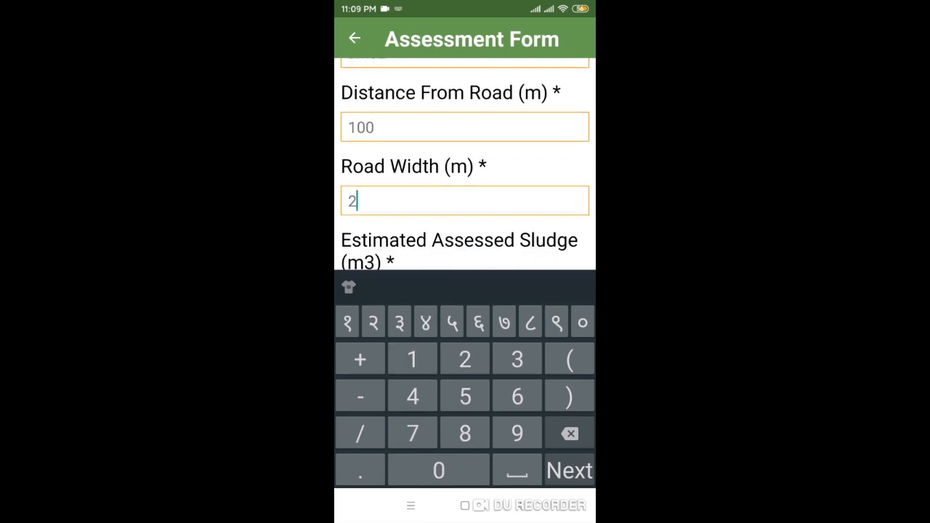
pyautogui.scroll(-2, 465, 164)
pyautogui.write('50')
pyautogui.press('Tab')
pyautogui.write('10')
pyautogui.press('Tab')
pyautogui.write('15')
pyautogui.press('Tab')
pyautogui.write('22')
pyautogui.press('Tab')
# Set the assessment's proposed date to August 14, 2020, enter 1000 in the last estimate field, and submit the form.
pyautogui.click(463, 137)
pyautogui.click(514, 288)
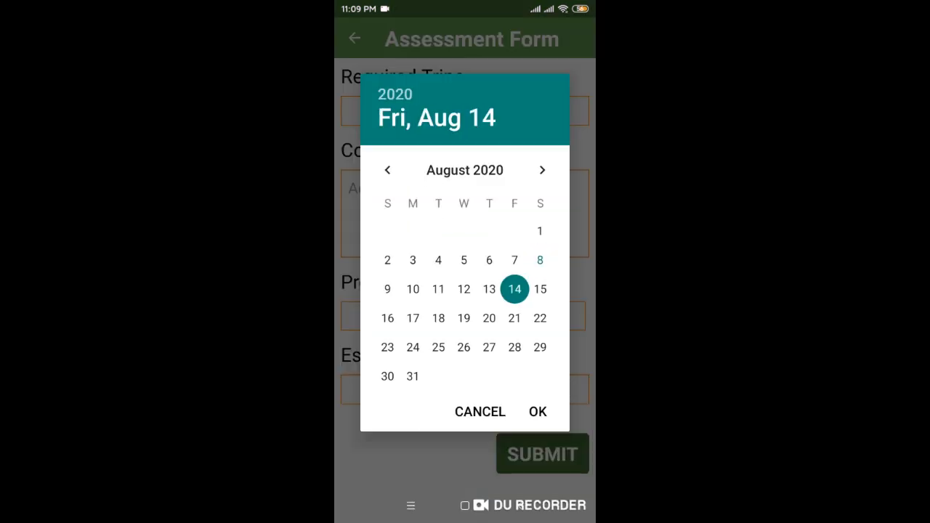
pyautogui.click(538, 411)
pyautogui.click(465, 389)
pyautogui.write('1000')
pyautogui.click(543, 235)
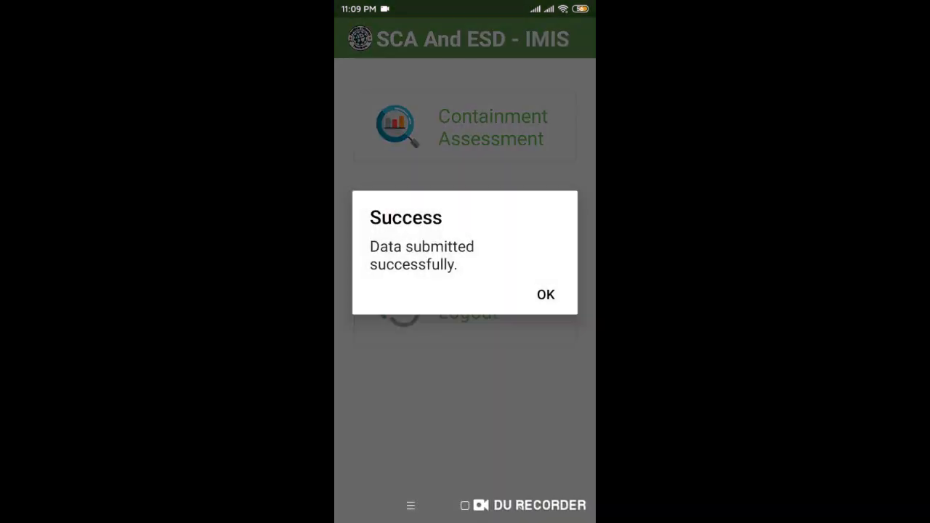
pyautogui.click(545, 295)
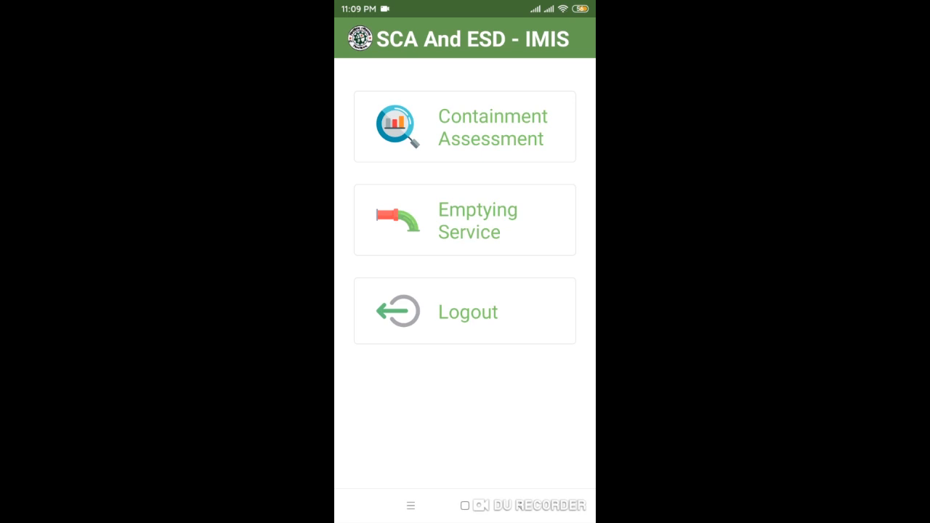
# Start an Emptying Service form for application 87 with the emptied date 2020-08-15.
pyautogui.click(465, 220)
pyautogui.click(571, 121)
pyautogui.click(406, 444)
pyautogui.click(463, 194)
pyautogui.click(540, 289)
pyautogui.click(538, 411)
# Set the vacutug number to 5, its capacity to 500 ltr, and the place of disposal to Treatment Plant 4.
pyautogui.click(465, 267)
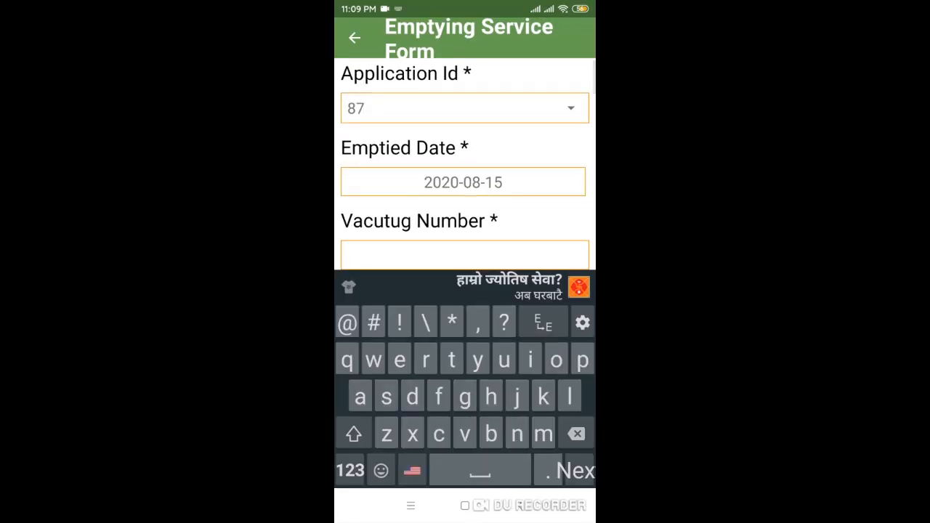
pyautogui.write('5')
pyautogui.scroll(-3, 465, 182)
pyautogui.click(571, 132)
pyautogui.click(373, 249)
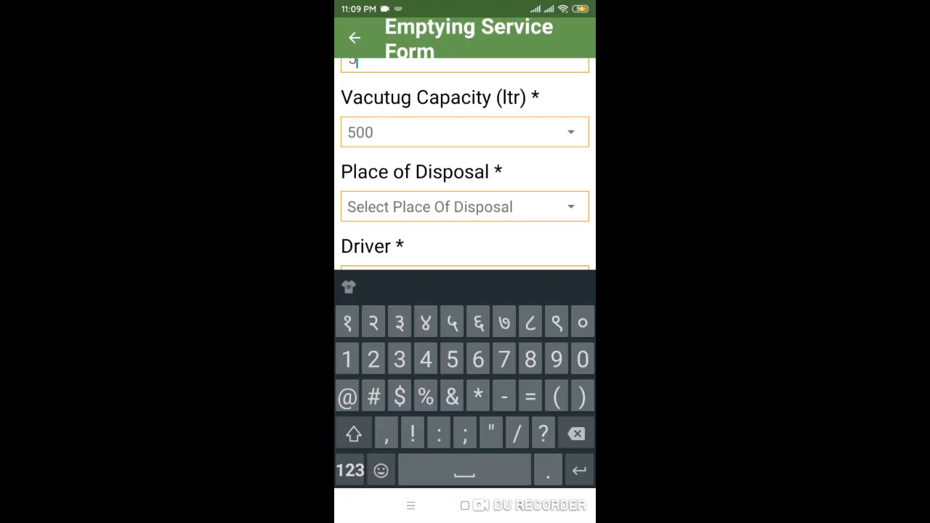
pyautogui.click(571, 207)
pyautogui.click(419, 219)
# Enter the driver's name and the first emptier's name in the emptying service form.
pyautogui.scroll(-2, 465, 174)
pyautogui.click(465, 174)
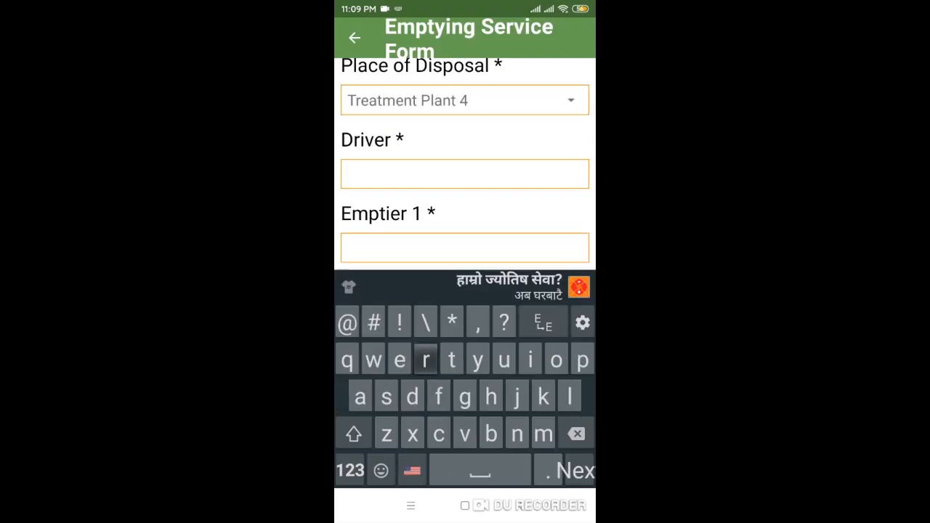
pyautogui.write('ramesh')
pyautogui.press('Return')
pyautogui.write('Kathy')
pyautogui.scroll(-5, 465, 167)
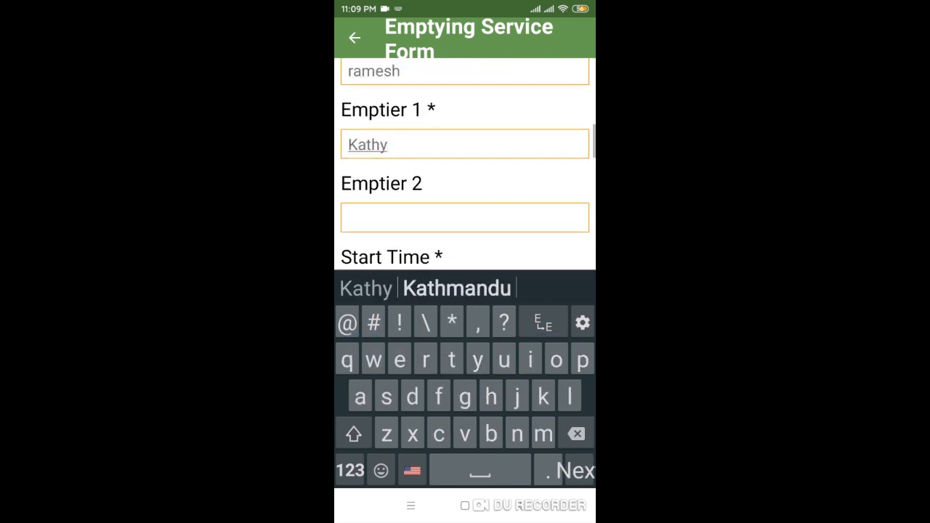
# Set the service times, cost with receipt 1000, cost without receipt 0, disposal cost 2000 and sludge volume 500 m3.
pyautogui.click(465, 140)
pyautogui.click(497, 216)
pyautogui.click(537, 375)
pyautogui.click(465, 303)
pyautogui.click(497, 329)
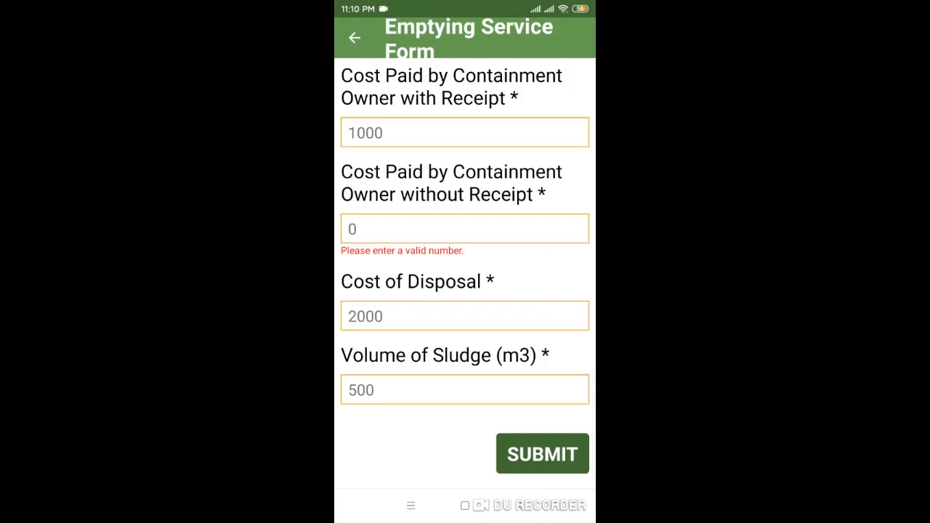
# Set the cost paid by the containment owner without receipt to 500.
pyautogui.click(457, 228)
pyautogui.write('500')
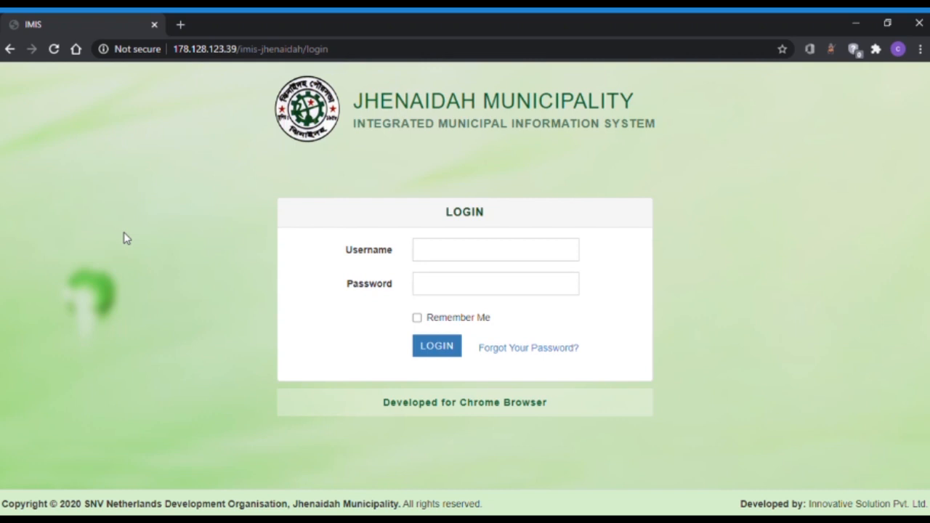
# Switch to the IMIS website in Chrome and log in as Admin with the account password and Remember Me enabled.
pyautogui.click(479, 249)
pyautogui.write('Ad')
pyautogui.press('Down')
pyautogui.press('Tab')
pyautogui.write('•••••••')
pyautogui.click(417, 317)
pyautogui.click(432, 348)
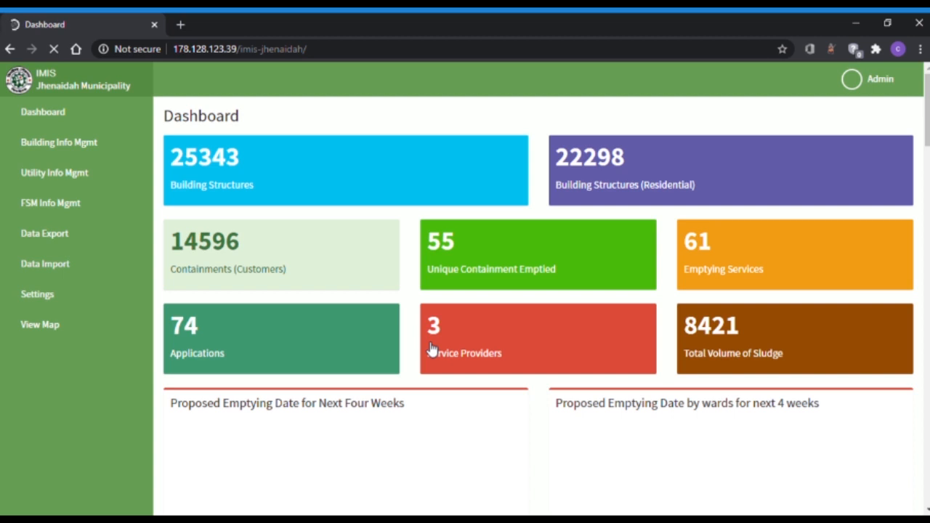
# Open the building survey list, look through its entries and download the KML file of survey B456.
pyautogui.click(58, 142)
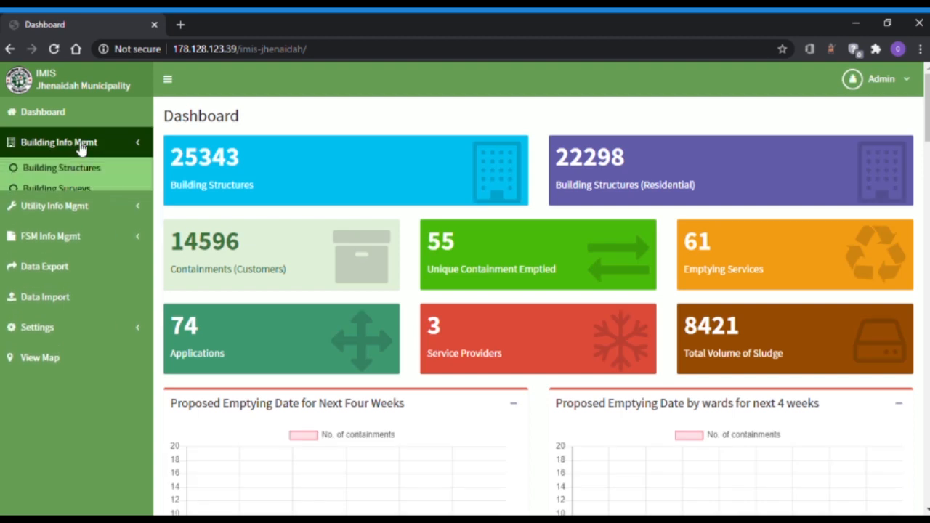
pyautogui.click(75, 189)
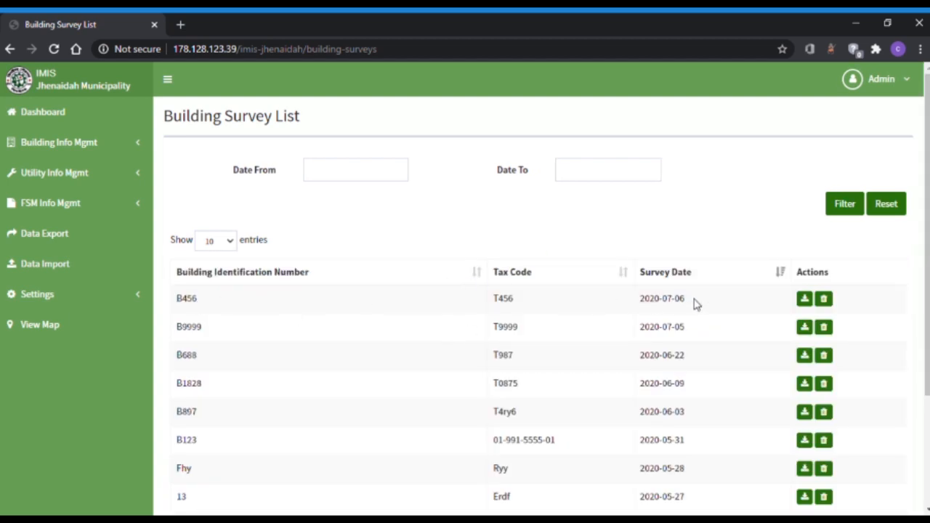
pyautogui.scroll(-3, 698, 306)
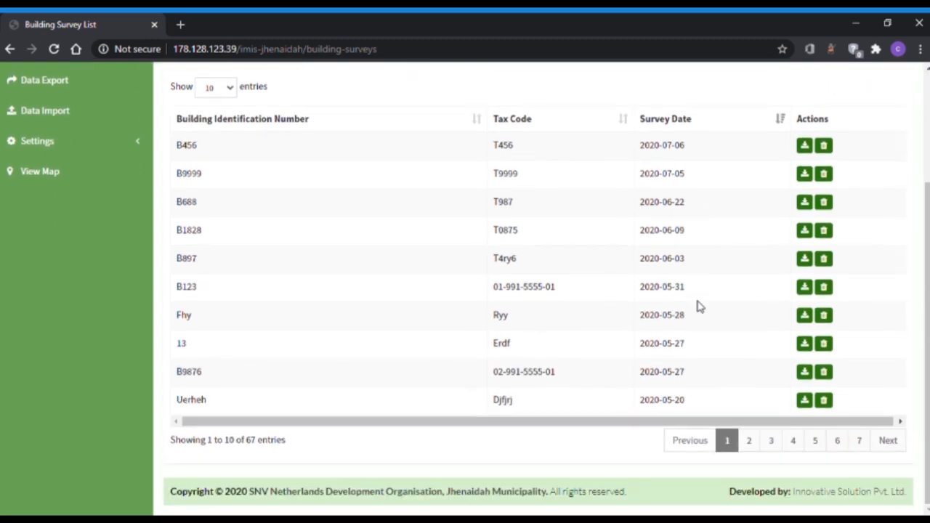
pyautogui.scroll(3, 697, 306)
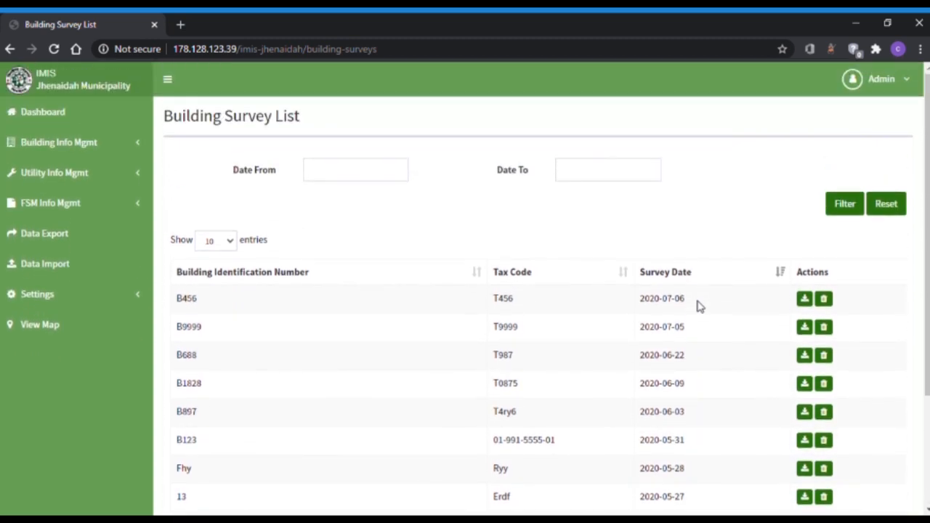
pyautogui.click(805, 300)
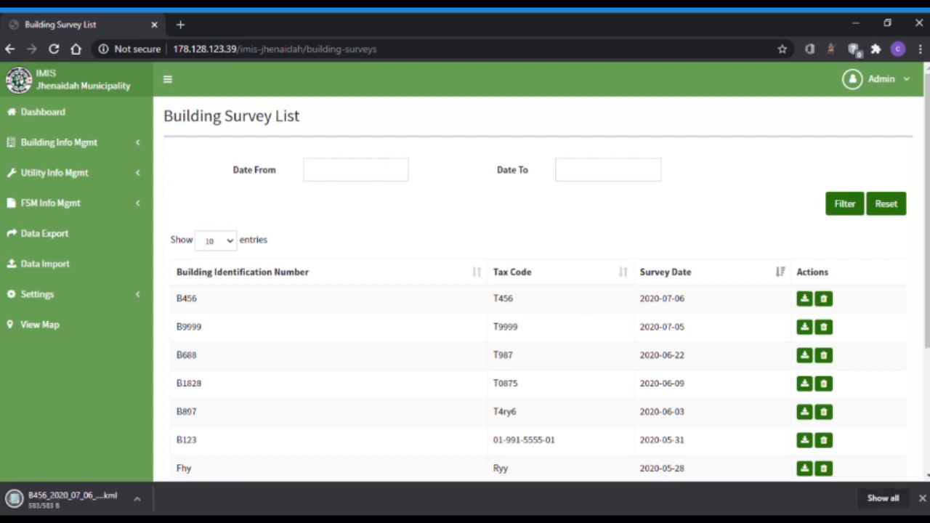
pyautogui.click(138, 501)
# Open the road list under utility information and filter it by road code R02395.
pyautogui.click(77, 180)
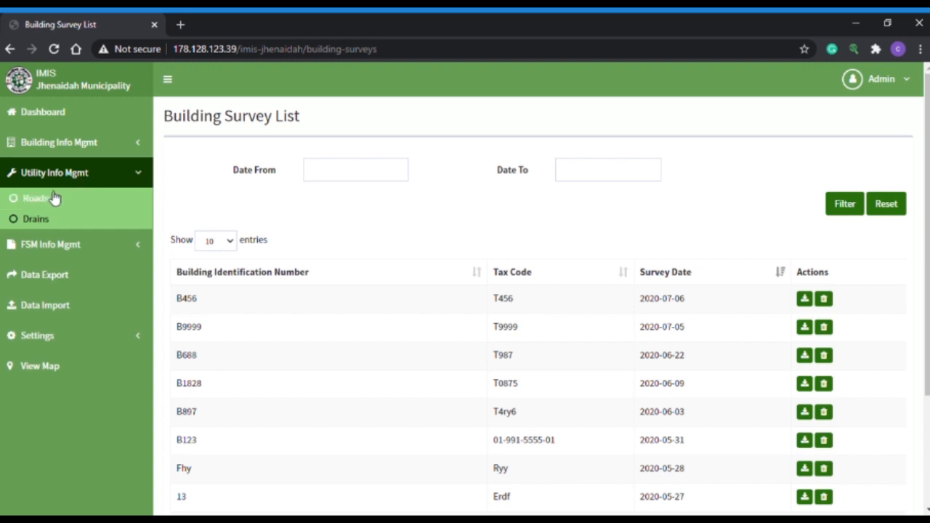
pyautogui.click(52, 199)
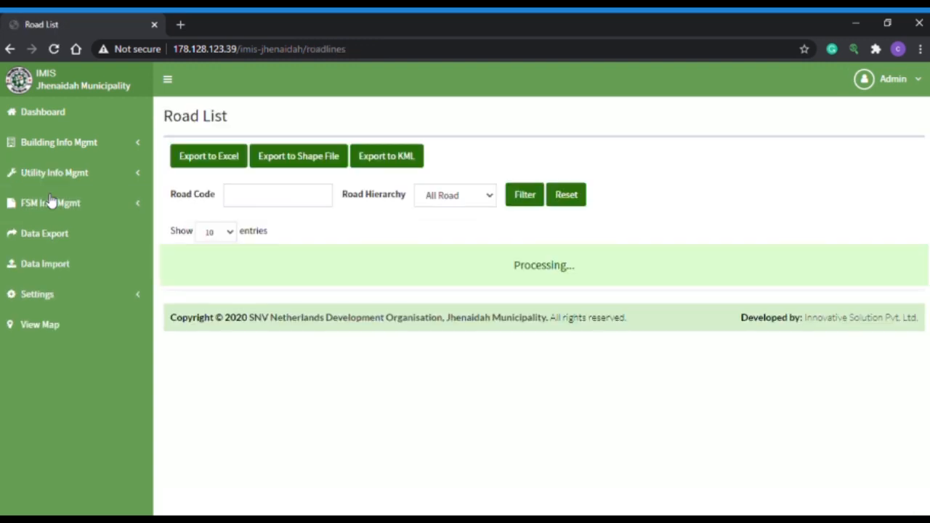
pyautogui.click(539, 191)
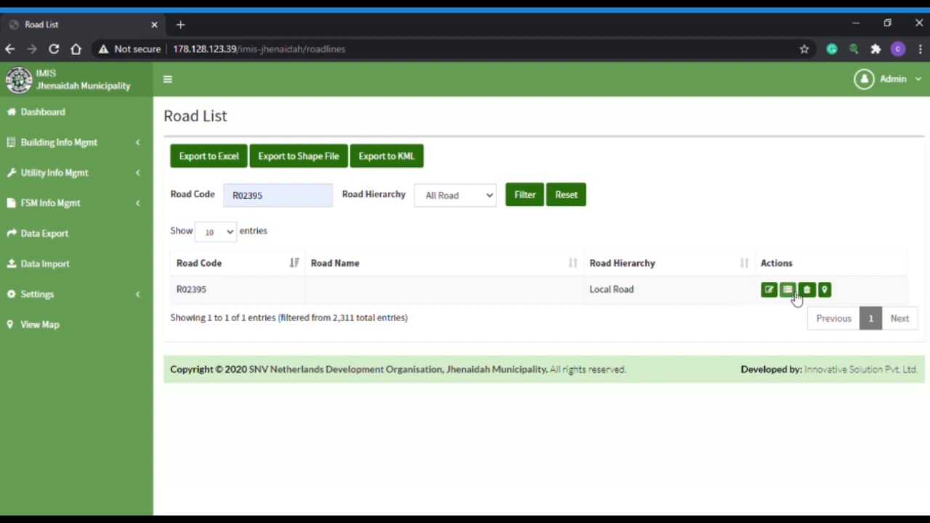
# Open the drain list under utility information and look through its entries.
pyautogui.click(55, 172)
pyautogui.click(37, 219)
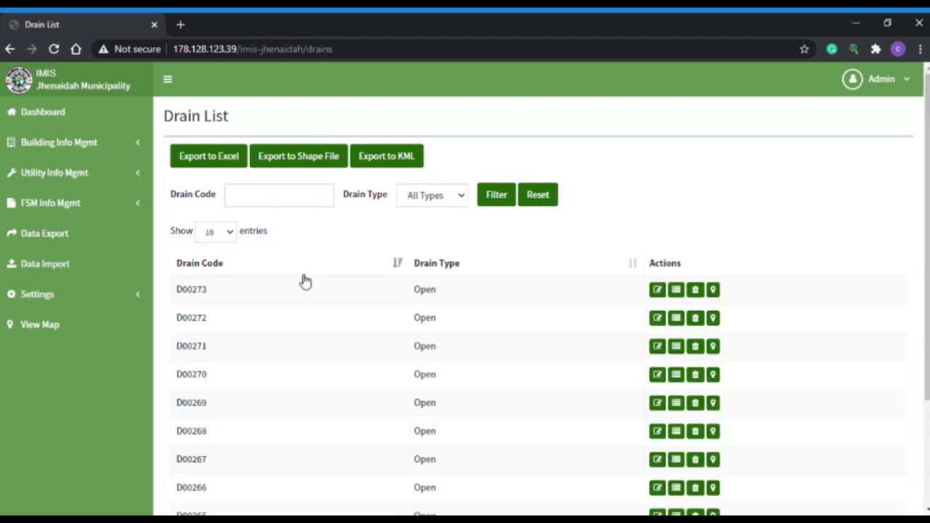
pyautogui.scroll(-3, 325, 286)
pyautogui.scroll(3, 325, 286)
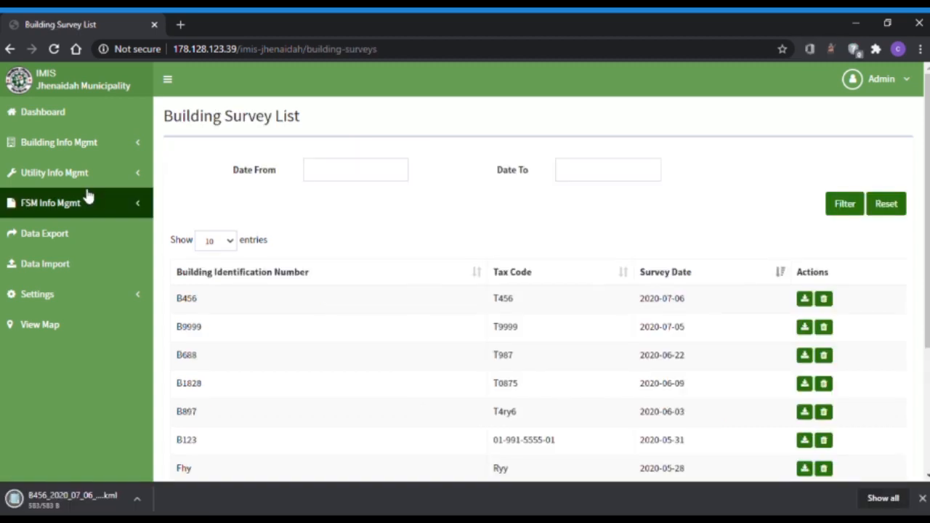
# Open the containment survey list under FSM information and look through the surveyed containments and their actions.
pyautogui.click(87, 194)
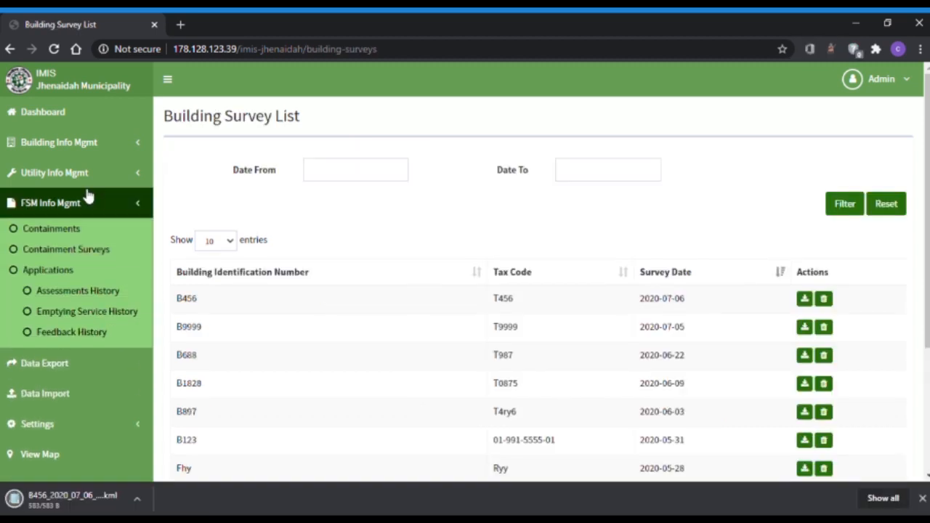
pyautogui.click(82, 250)
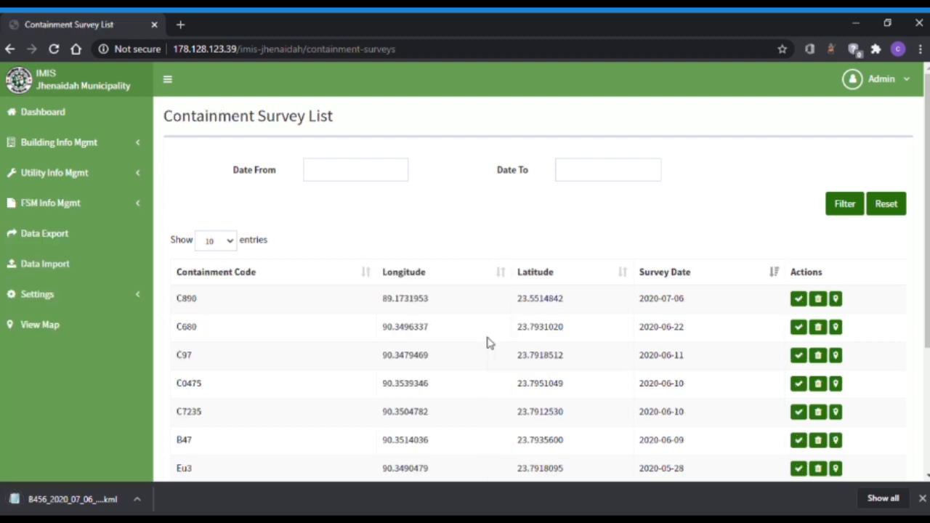
pyautogui.scroll(-5, 488, 342)
pyautogui.scroll(4, 488, 342)
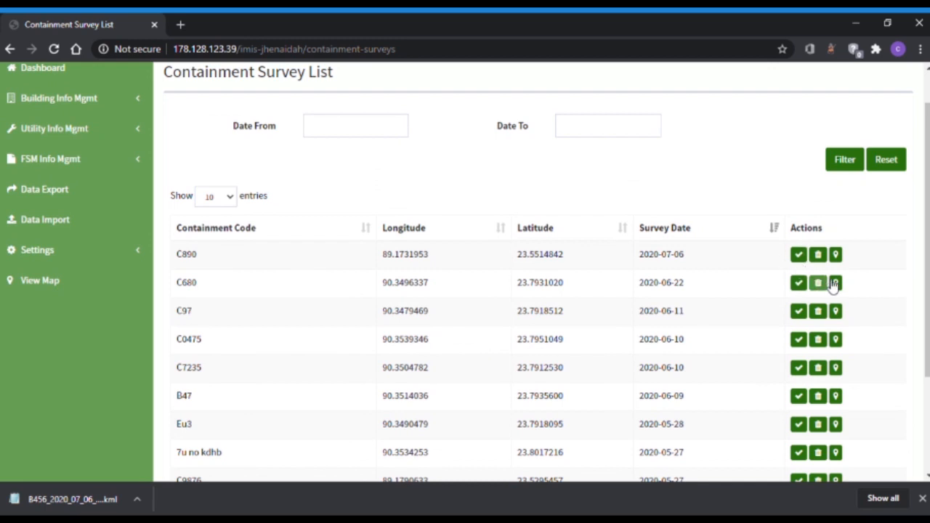
# Approve containment survey C680, save it as a size 100 Septic Tank in ward 2 with 23 buildings served, and return to the containment list.
pyautogui.click(801, 284)
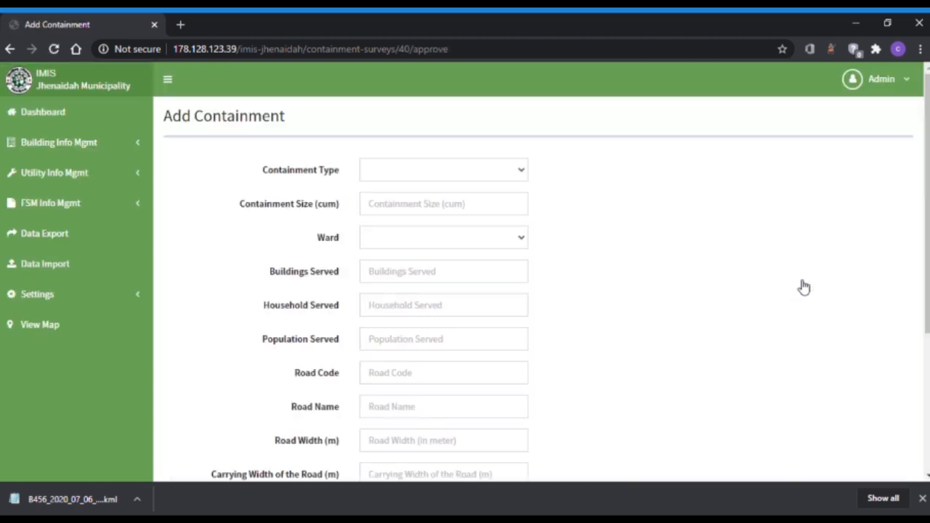
pyautogui.scroll(-3, 611, 303)
pyautogui.scroll(1, 611, 304)
pyautogui.click(255, 411)
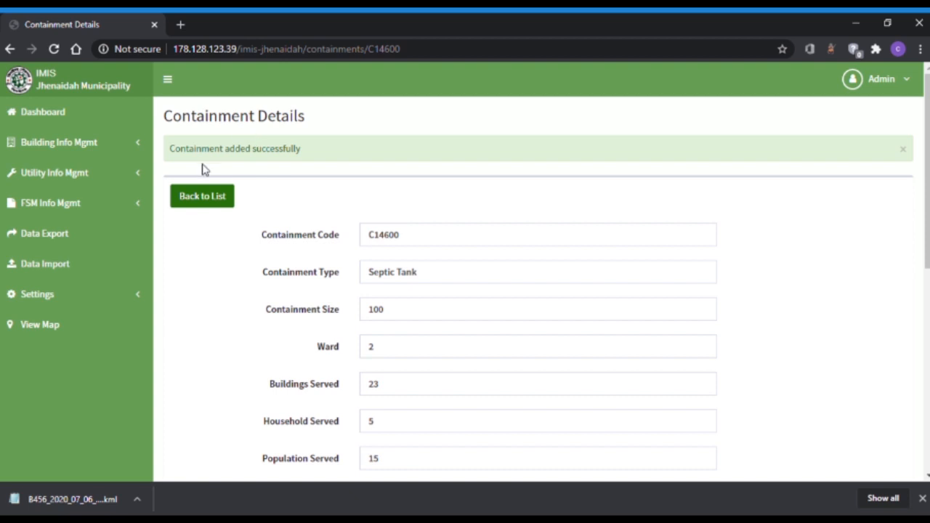
pyautogui.click(218, 204)
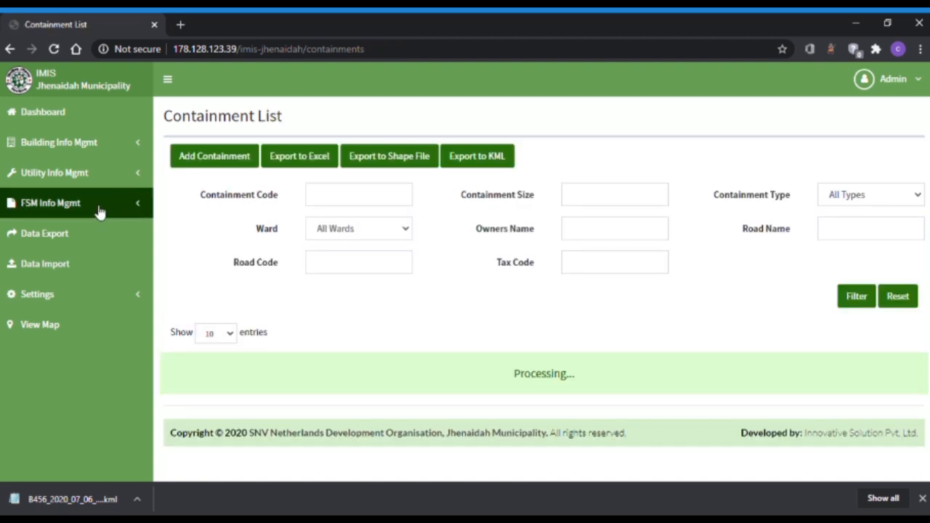
# Open the assessments history and look through the applications and their proposed emptying dates.
pyautogui.click(99, 210)
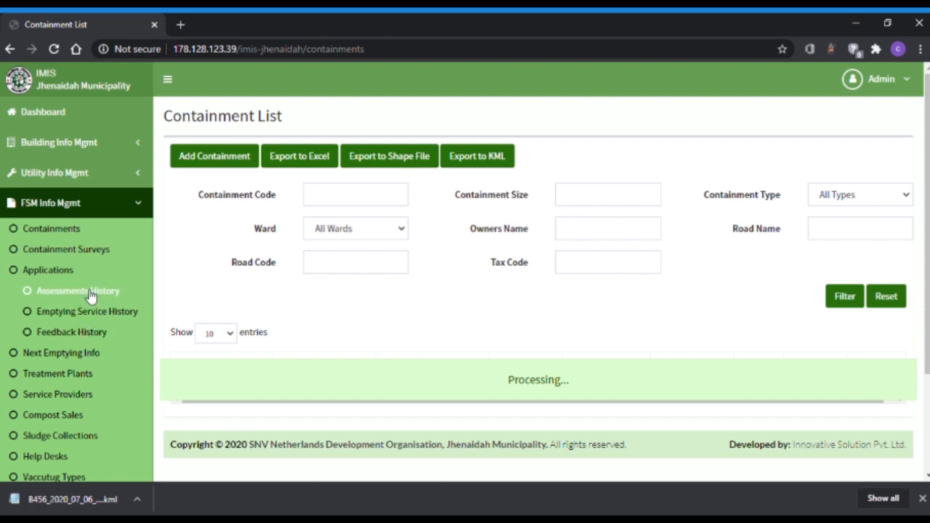
pyautogui.click(90, 296)
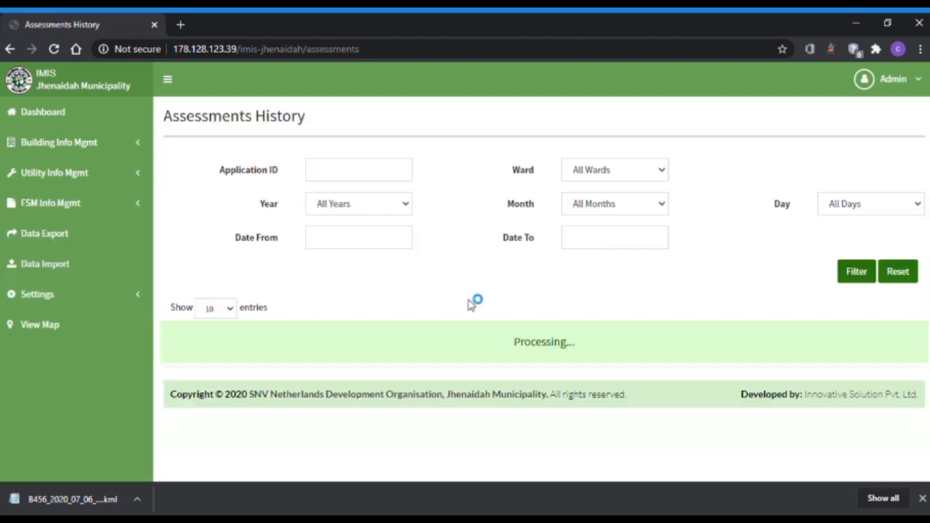
pyautogui.scroll(-2, 469, 299)
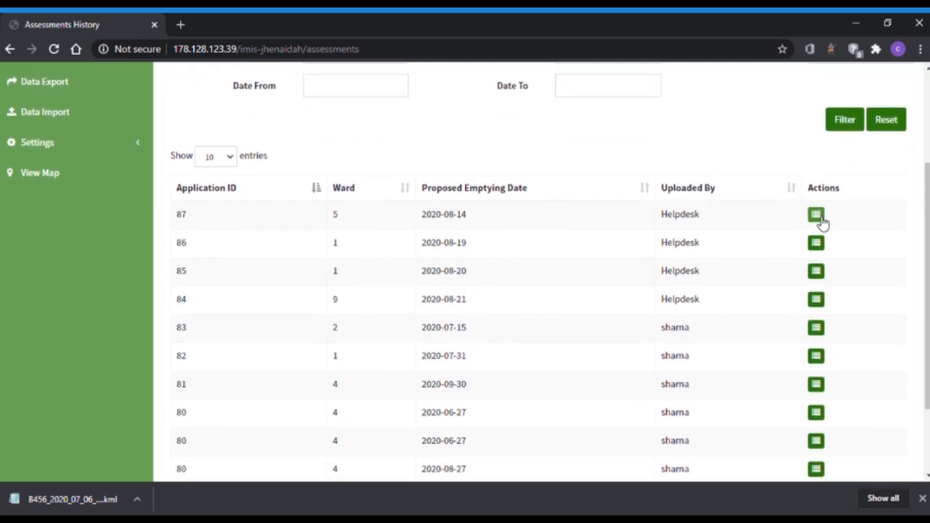
pyautogui.scroll(2, 602, 150)
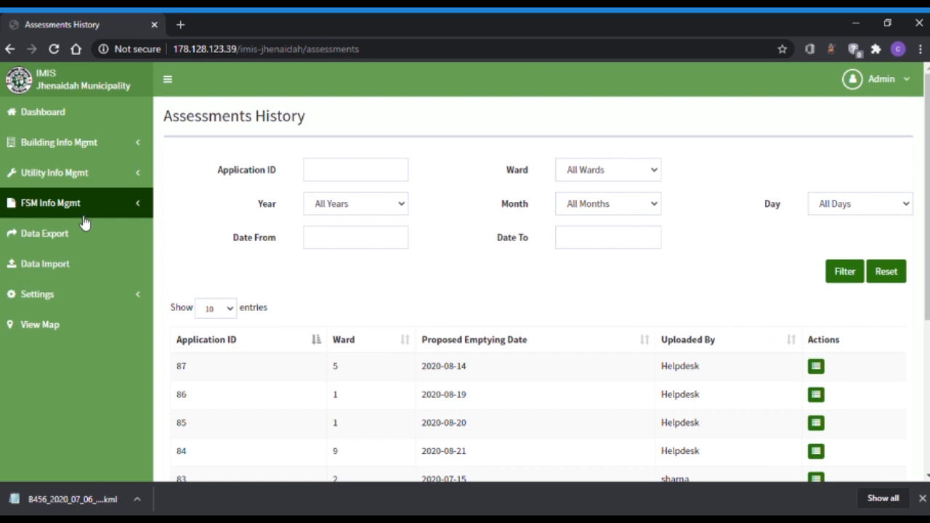
# Open the emptying service history and look through the recorded services.
pyautogui.click(82, 214)
pyautogui.click(76, 318)
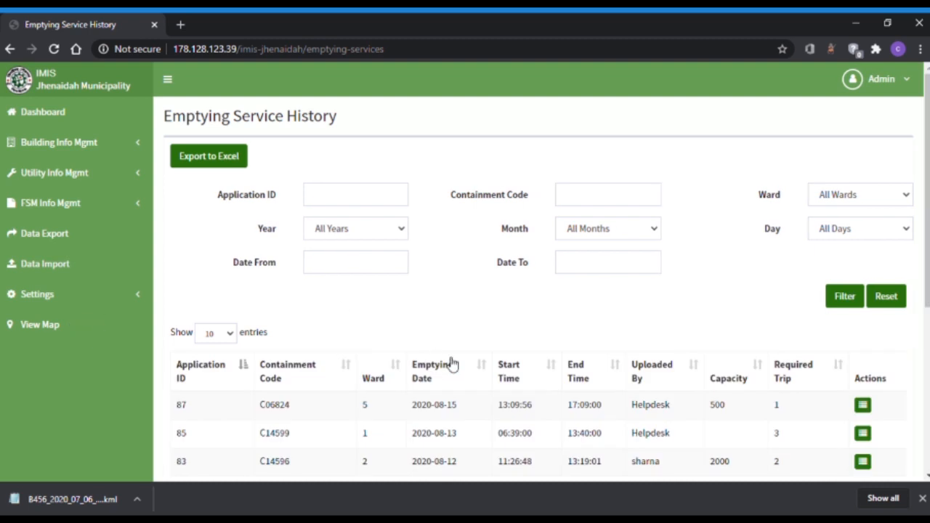
pyautogui.scroll(-4, 450, 361)
pyautogui.scroll(4, 451, 363)
# Open the feedback history and look through the feedback entries.
pyautogui.click(29, 211)
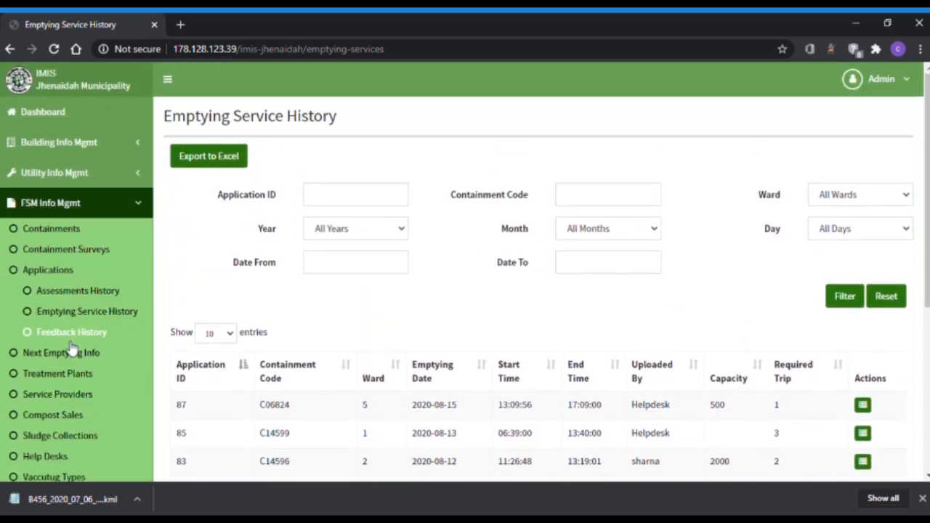
pyautogui.click(75, 335)
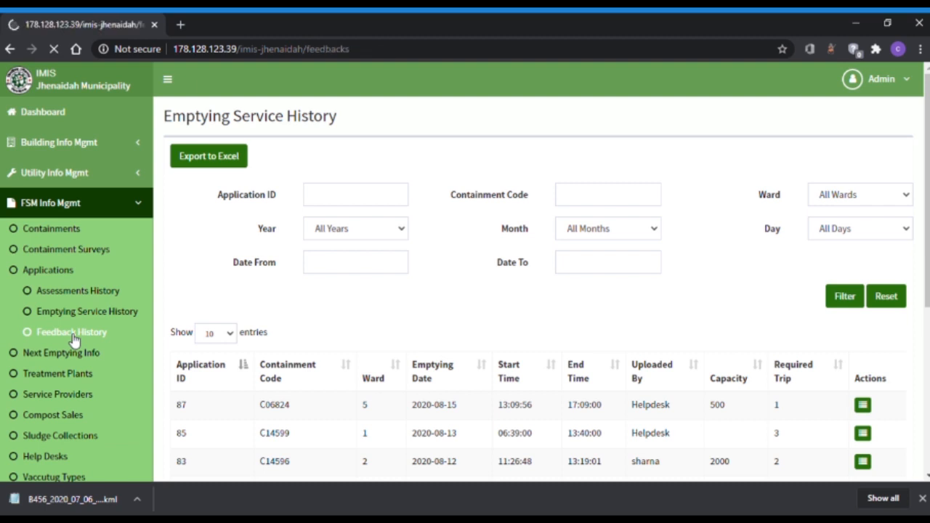
pyautogui.scroll(-4, 475, 324)
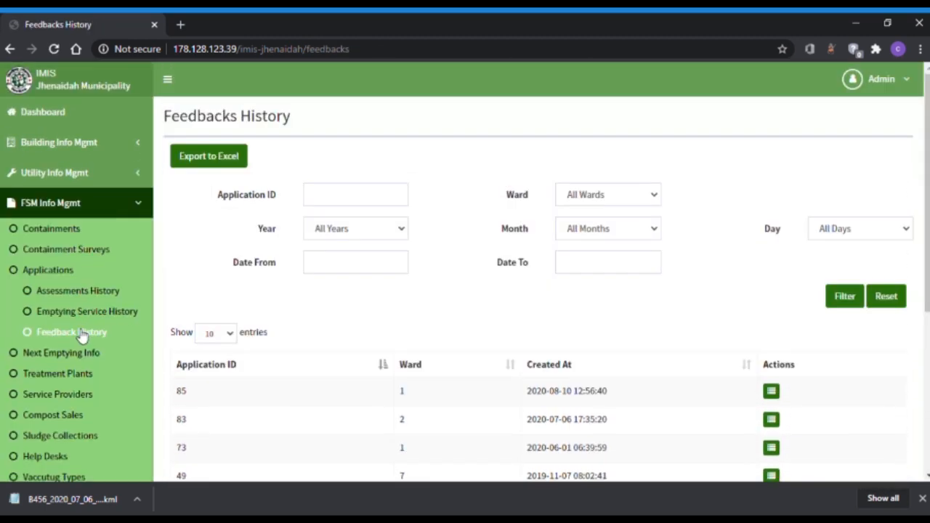
# Open the next emptying information and examine the four-week chart and the list of next emptying dates.
pyautogui.click(80, 354)
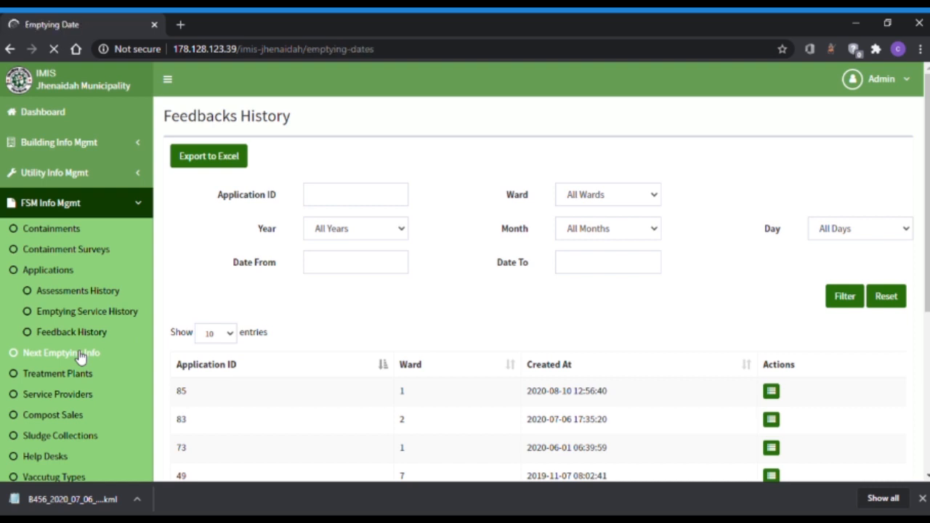
pyautogui.scroll(-5, 473, 355)
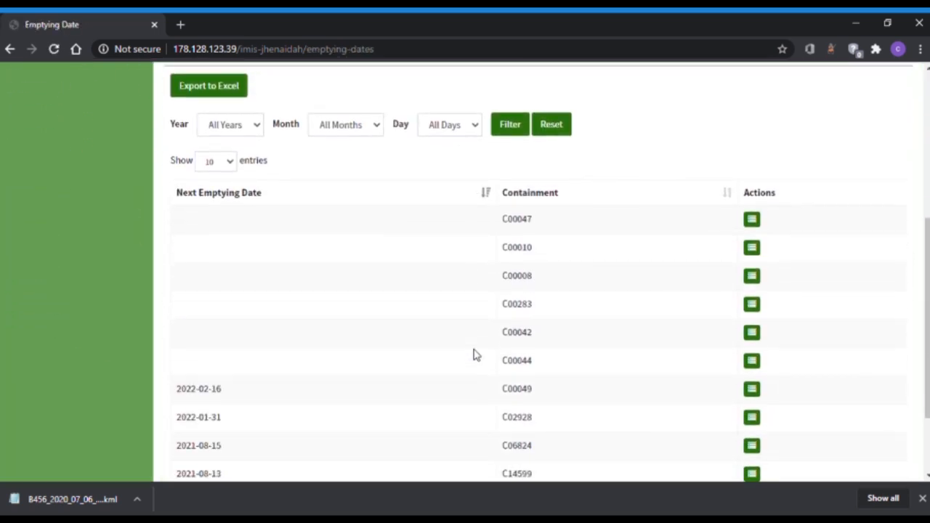
pyautogui.scroll(5, 473, 355)
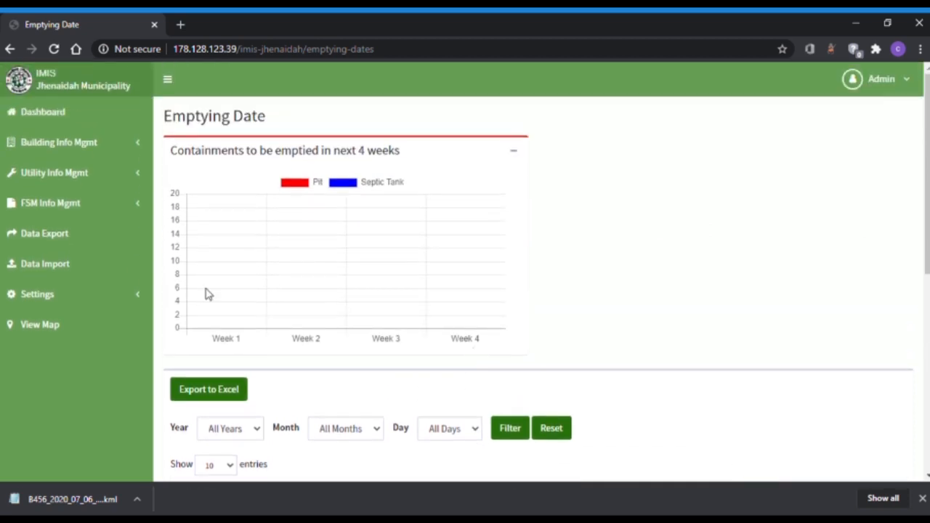
# View the compost sales and sludge collection lists, opening the blank creation form of each.
pyautogui.click(50, 203)
pyautogui.click(64, 419)
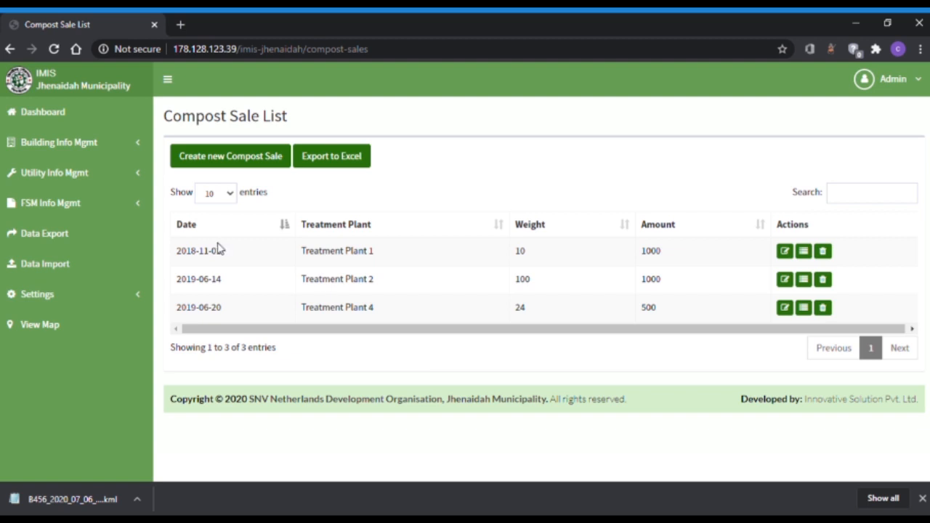
pyautogui.click(255, 161)
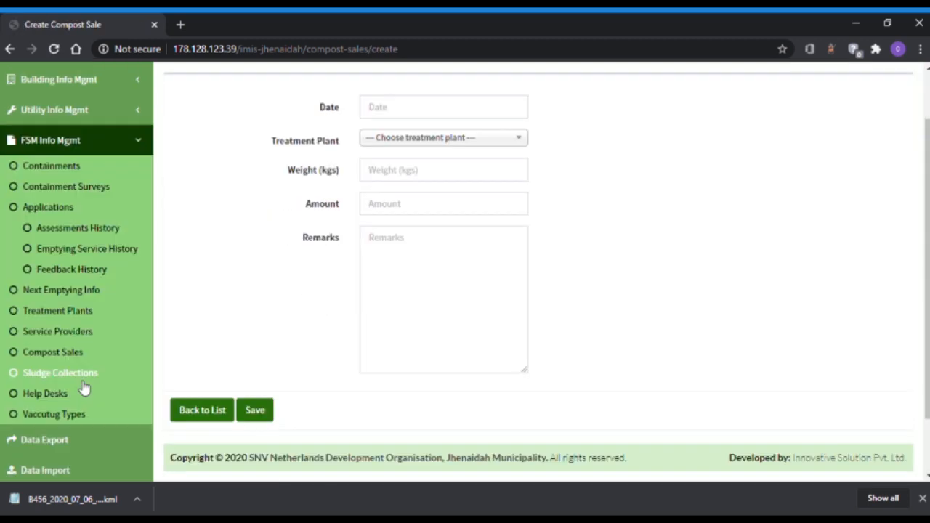
pyautogui.click(83, 383)
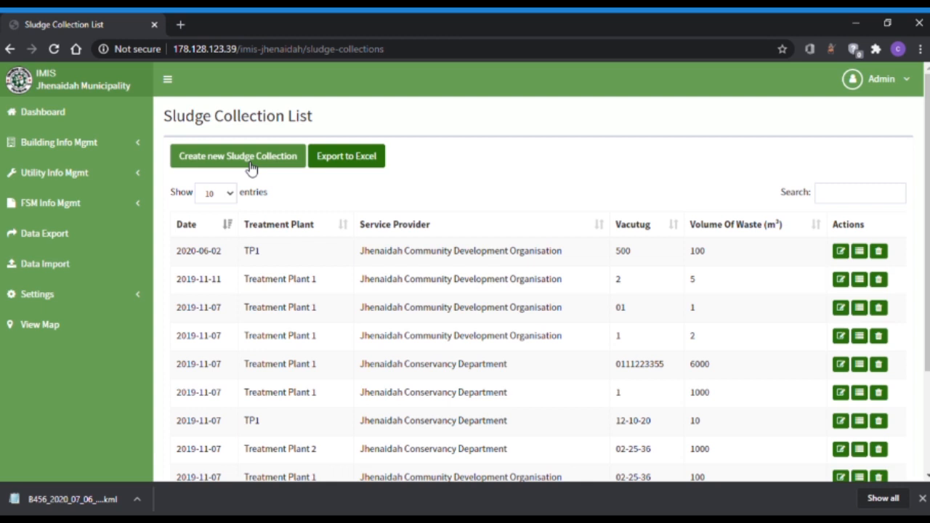
pyautogui.click(250, 169)
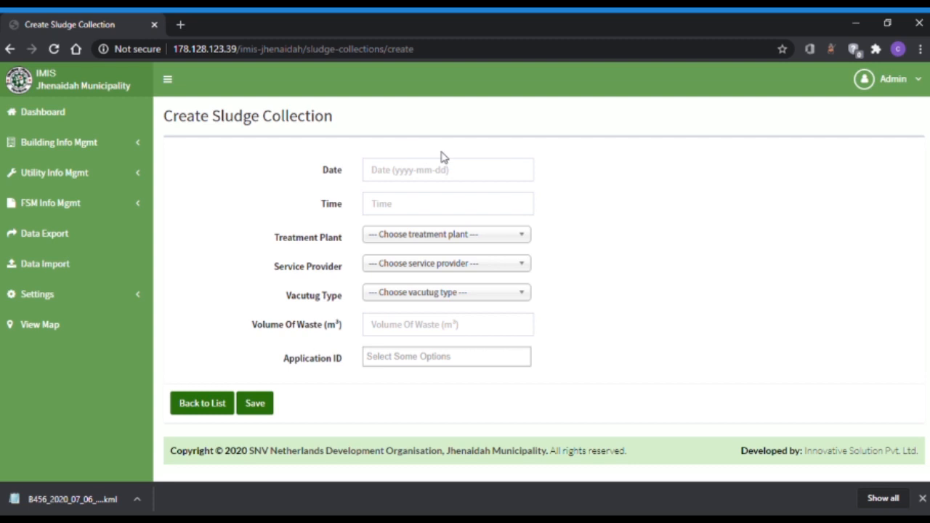
# View the help desks list and the vaccutug types list under FSM information.
pyautogui.click(50, 203)
pyautogui.click(63, 462)
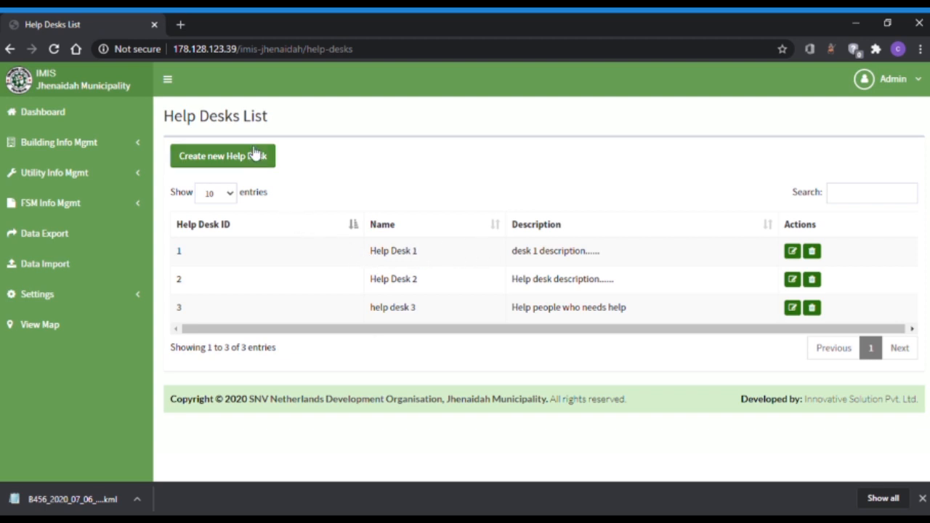
pyautogui.click(56, 209)
pyautogui.scroll(-2, 64, 361)
pyautogui.click(65, 346)
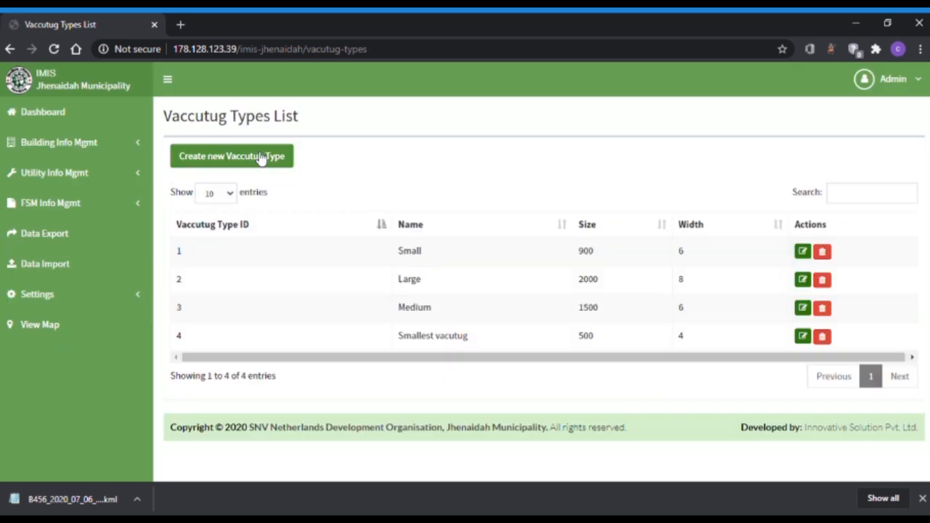
# Open the data export page for exporting layers to shape file or KML.
pyautogui.click(89, 204)
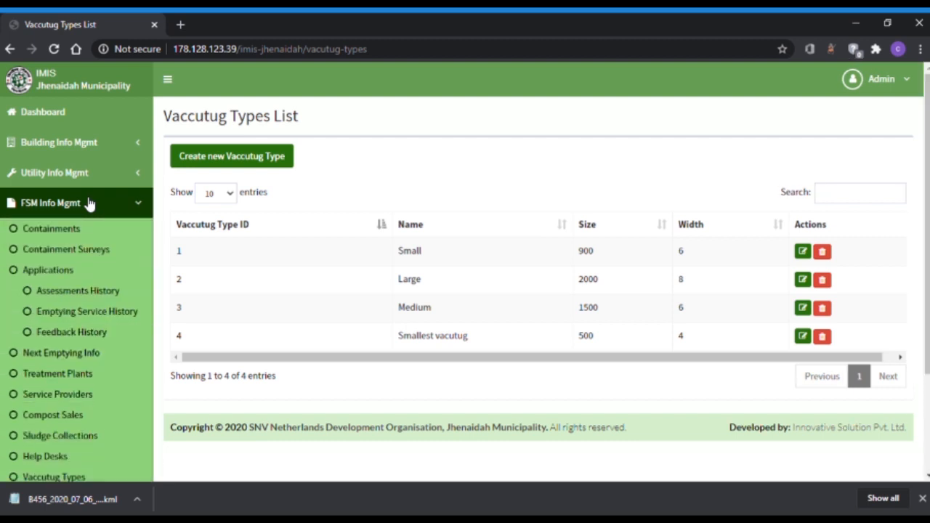
pyautogui.scroll(-2, 75, 380)
pyautogui.click(75, 381)
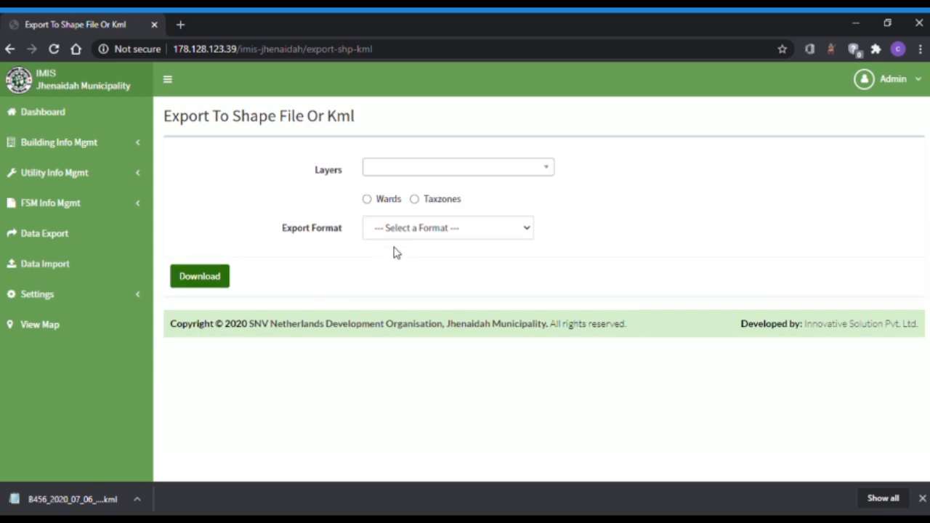
# Export all layers for all tax zones in Kml File format and download the result.
pyautogui.click(482, 171)
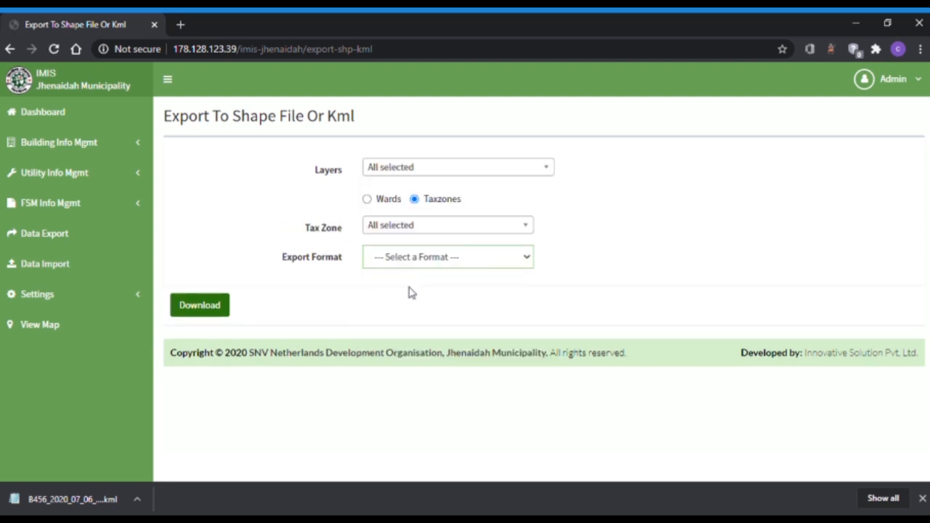
pyautogui.click(409, 288)
pyautogui.click(405, 299)
pyautogui.click(419, 264)
pyautogui.click(410, 289)
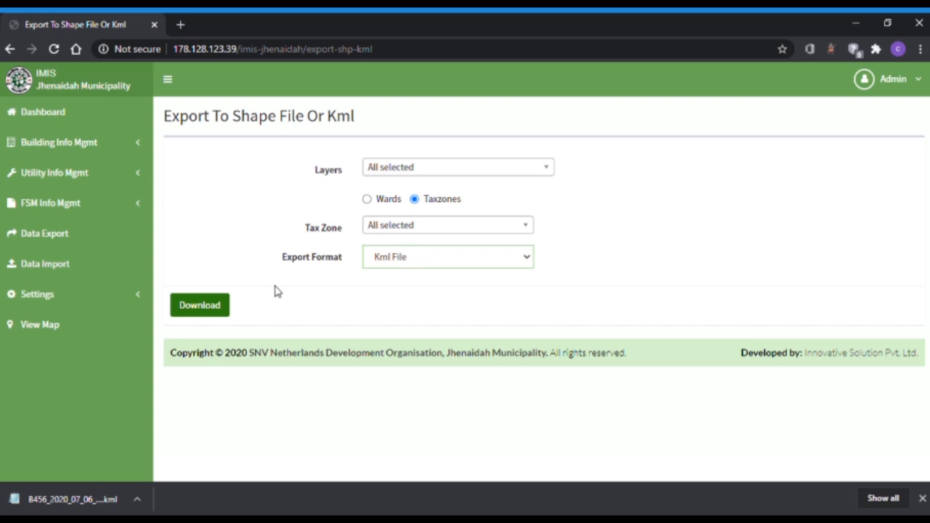
pyautogui.click(223, 308)
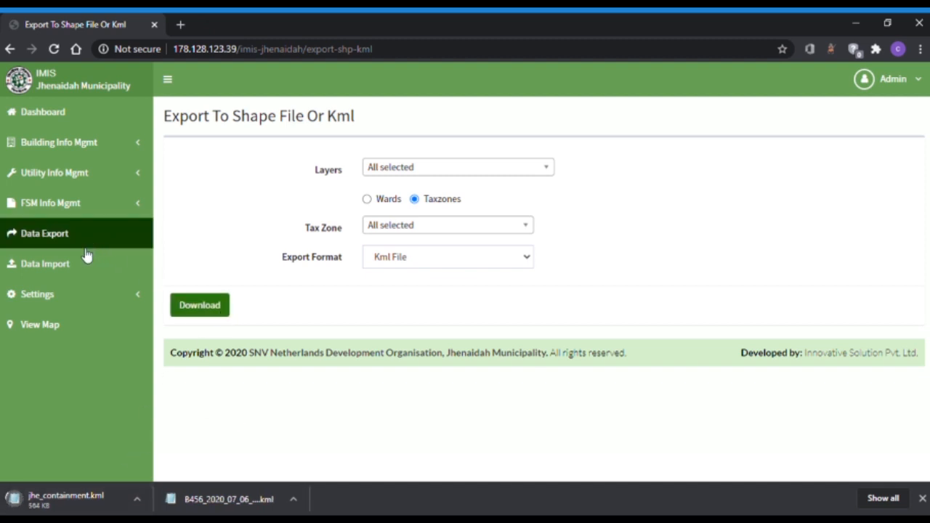
# View the tax payments list under data import, opening its Excel import form and returning to the list.
pyautogui.click(75, 270)
pyautogui.click(54, 291)
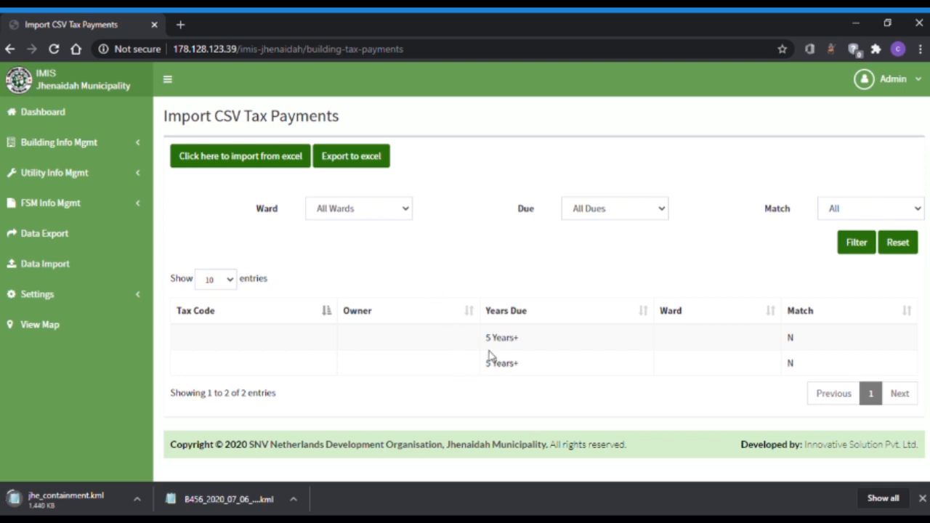
pyautogui.click(282, 160)
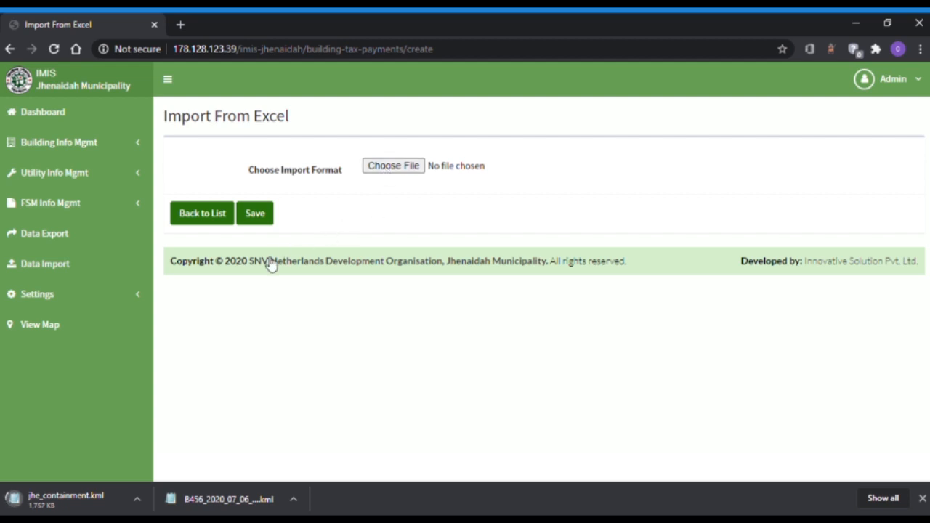
pyautogui.click(209, 223)
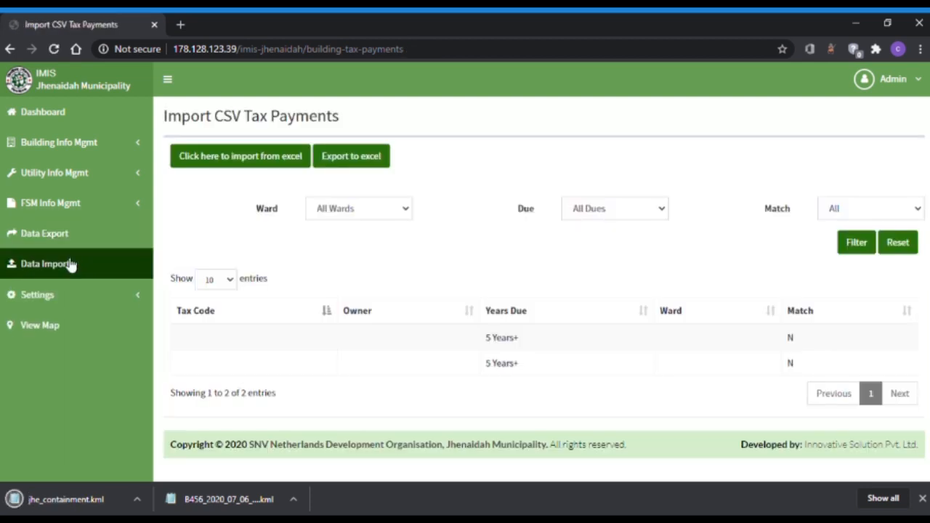
# View the water supply payments list under data import.
pyautogui.click(70, 264)
pyautogui.click(57, 313)
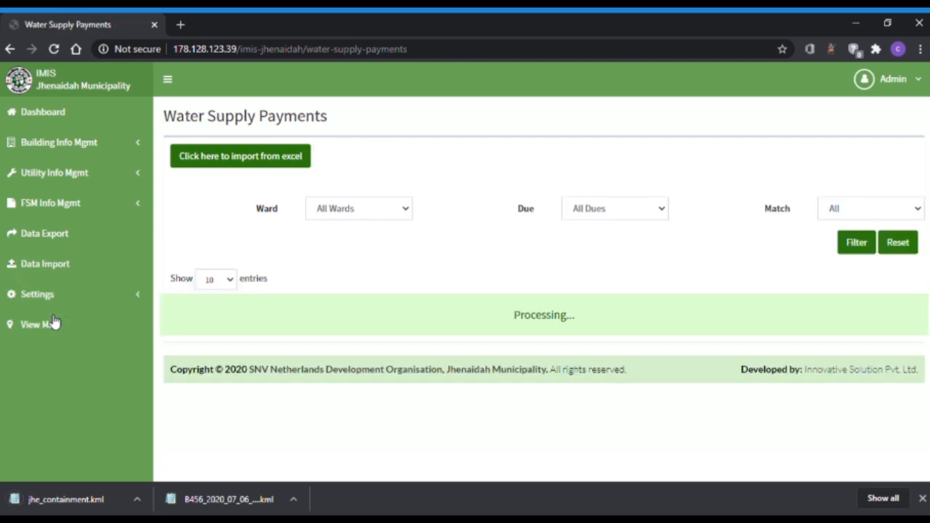
pyautogui.scroll(-3, 460, 328)
pyautogui.scroll(3, 460, 328)
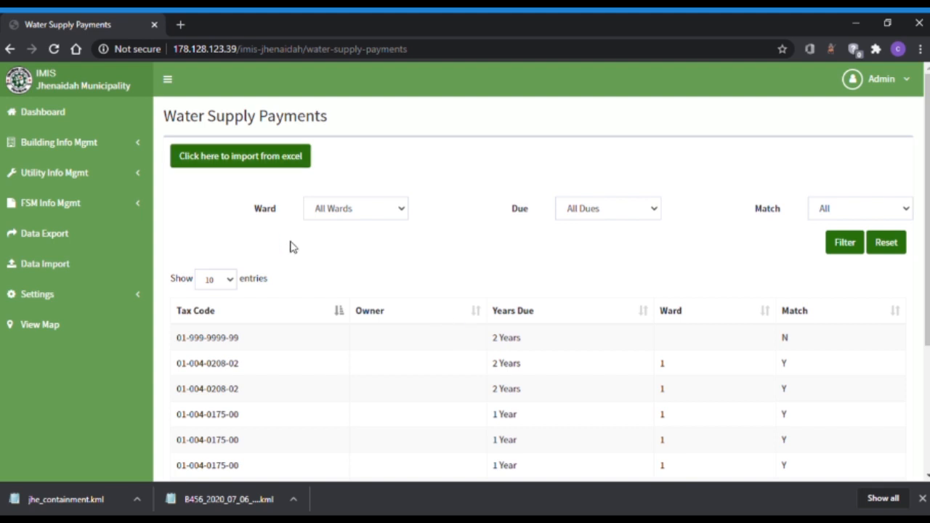
# Add a role with the name and display name Finance in the settings and save it.
pyautogui.click(101, 298)
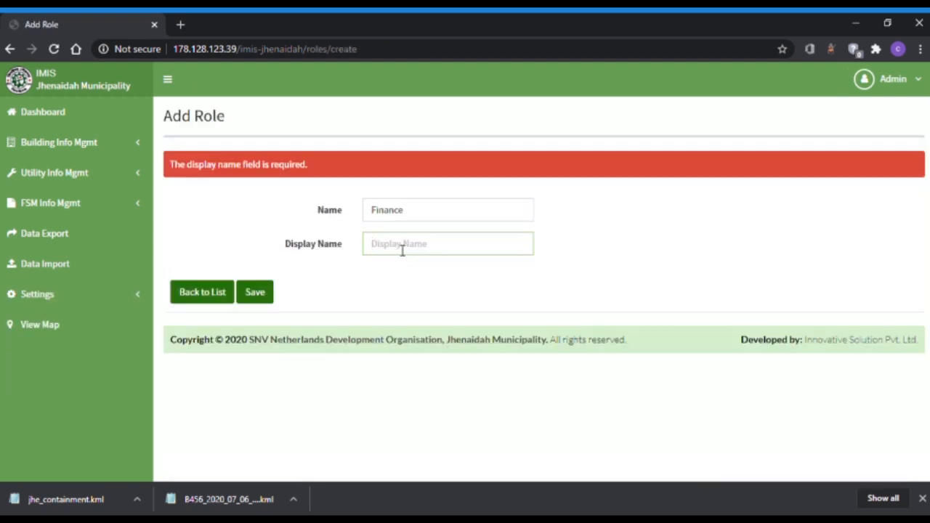
pyautogui.click(403, 280)
pyautogui.click(272, 293)
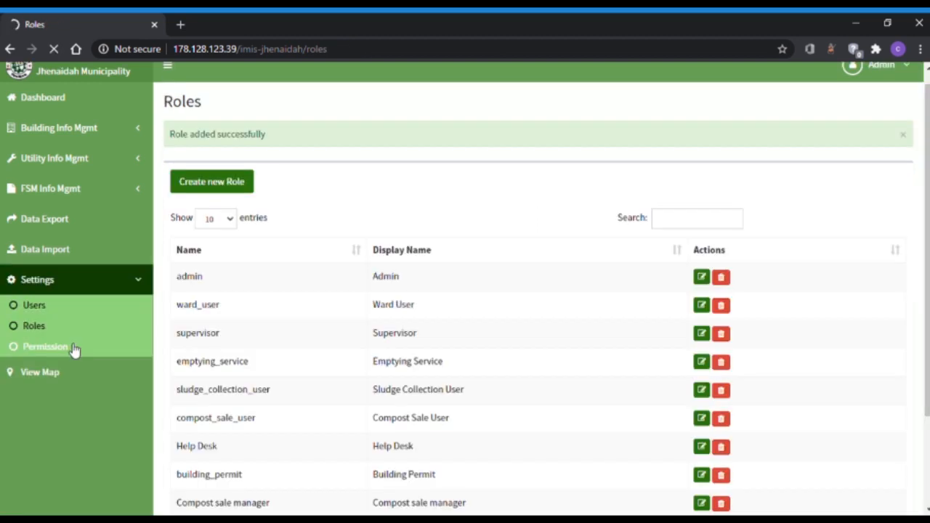
# Grant the Finance role the List Users, View User and Add User permissions.
pyautogui.click(74, 350)
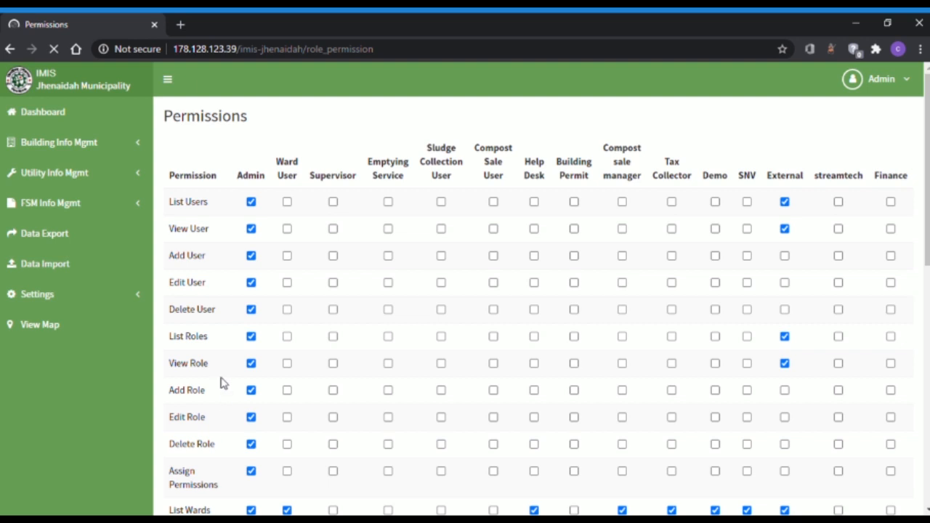
pyautogui.scroll(-1, 539, 267)
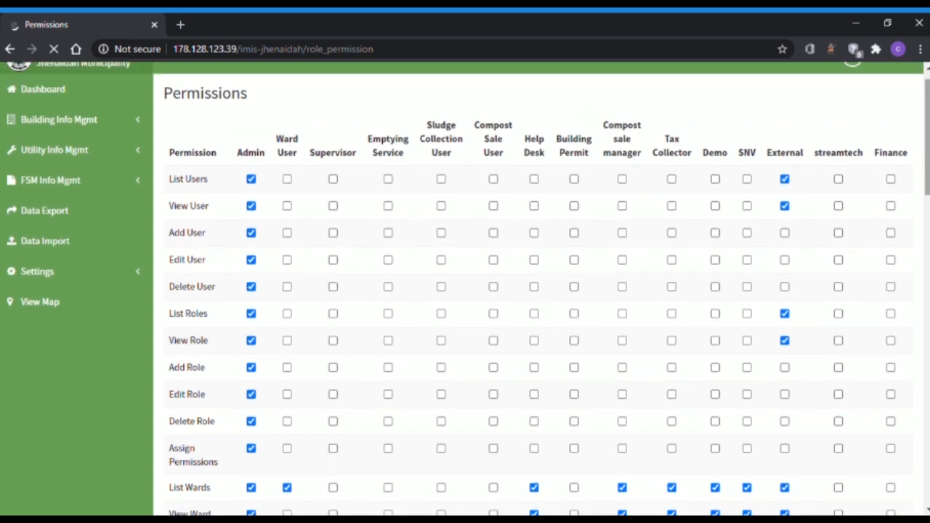
pyautogui.click(890, 179)
pyautogui.click(891, 207)
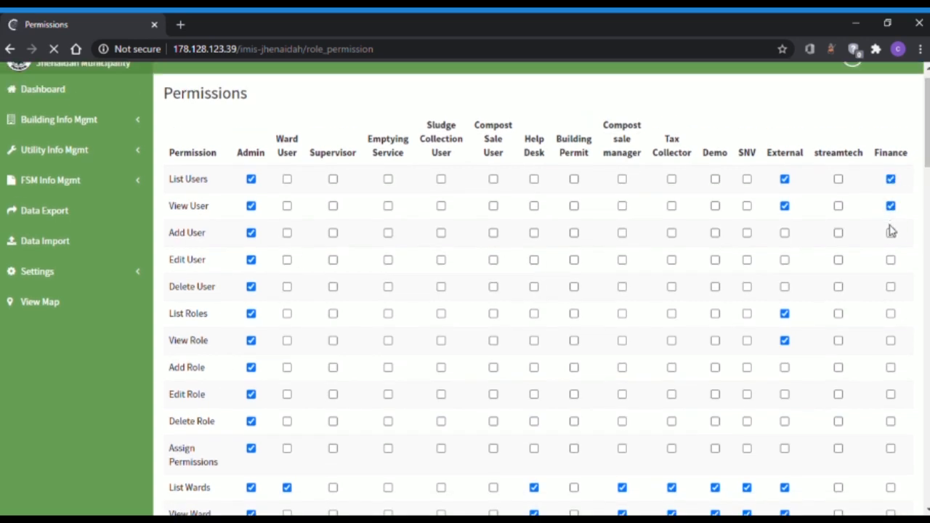
pyautogui.click(891, 233)
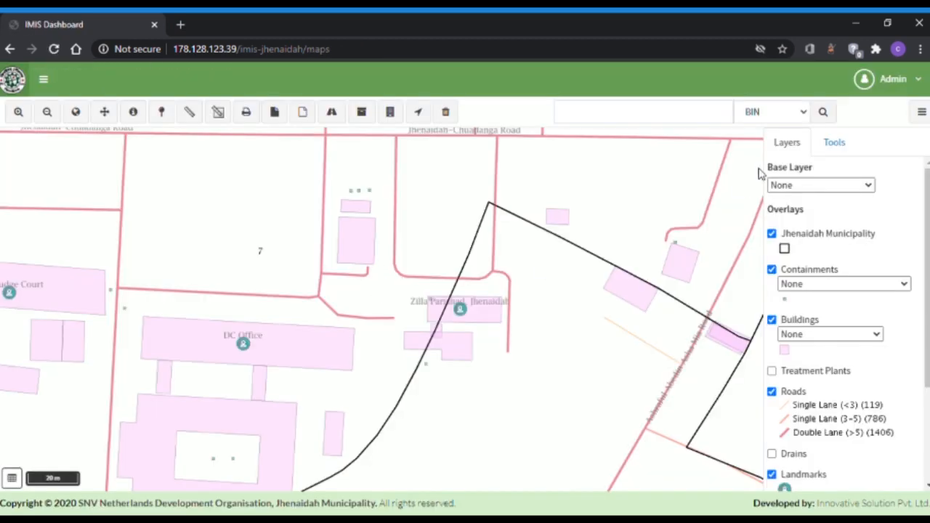
# Examine the layers and the analysis tools available on the municipality map.
pyautogui.scroll(-4, 814, 305)
pyautogui.scroll(3, 815, 306)
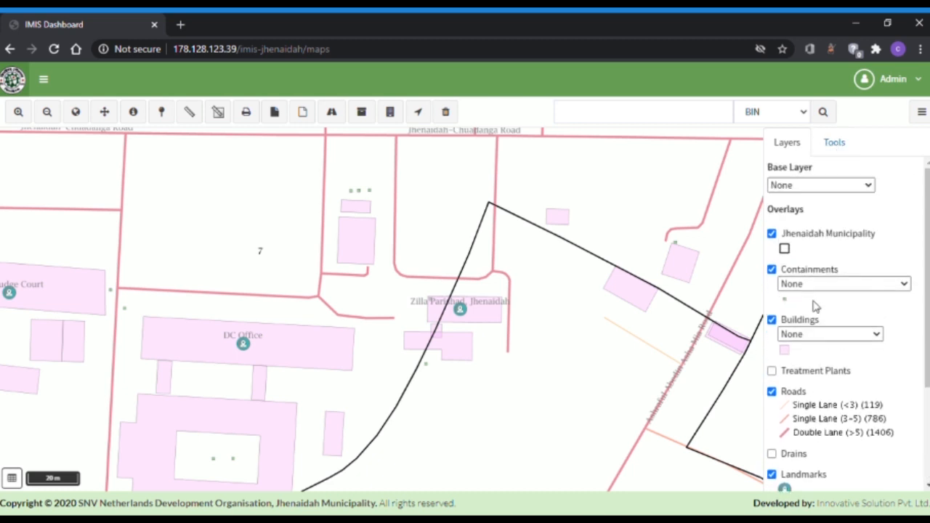
pyautogui.click(836, 144)
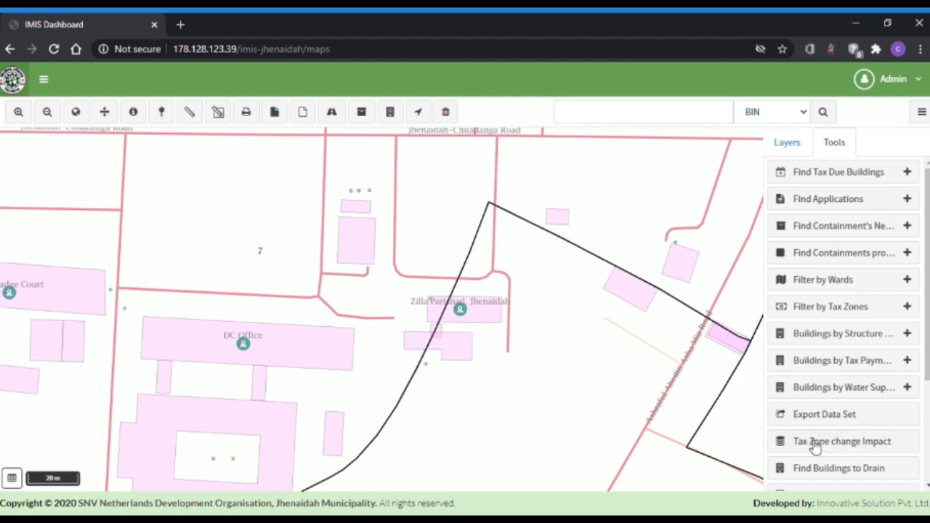
pyautogui.scroll(-4, 815, 446)
pyautogui.scroll(1, 849, 259)
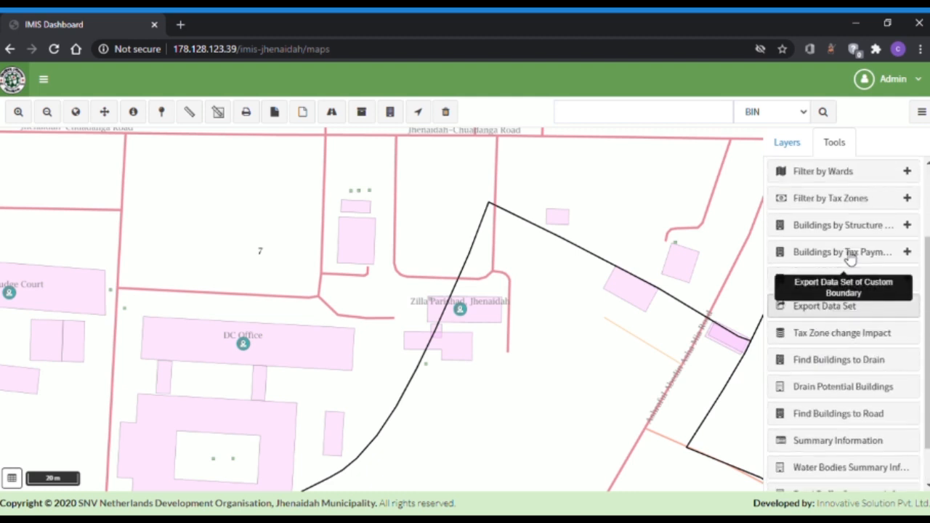
pyautogui.scroll(2, 850, 259)
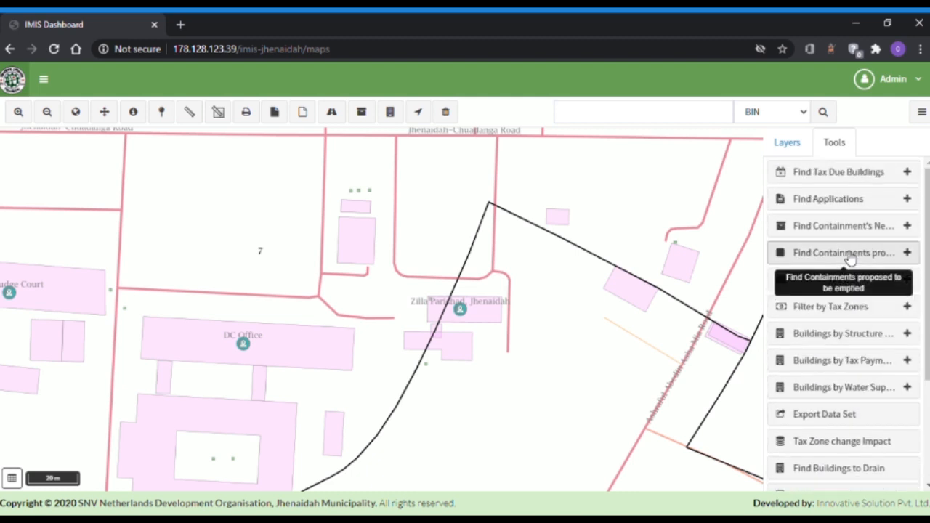
# Display the applications on the map with Find Applications and inspect their status markers around wards 5 and 6.
pyautogui.click(845, 197)
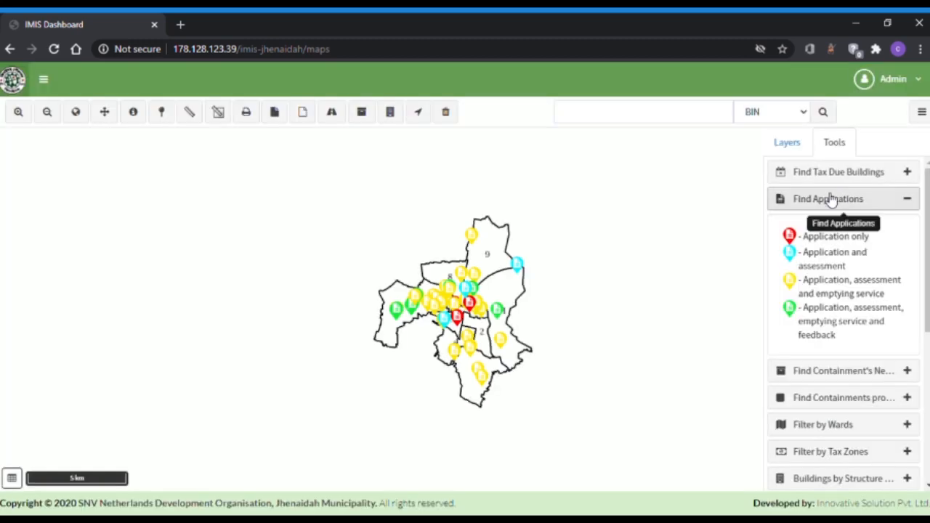
pyautogui.scroll(3, 535, 330)
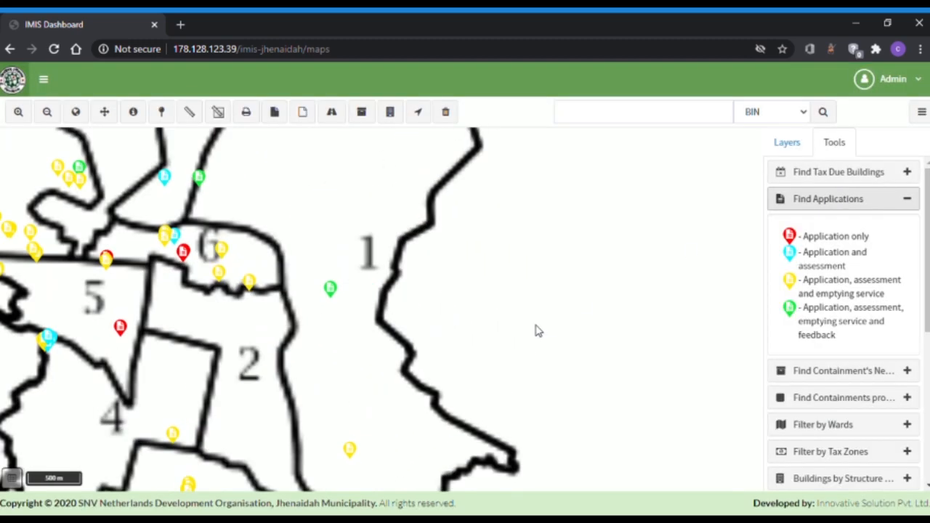
pyautogui.moveTo(240, 324); pyautogui.dragTo(670, 337)
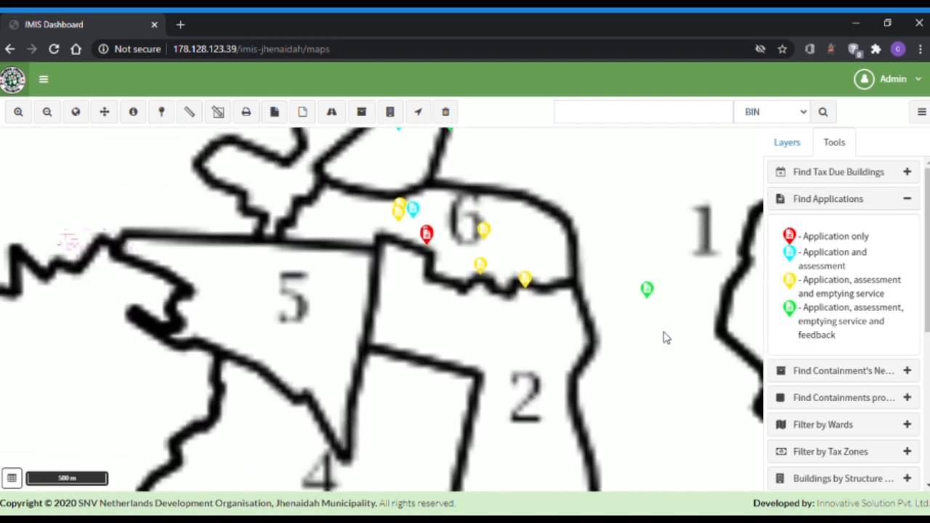
pyautogui.scroll(3, 664, 331)
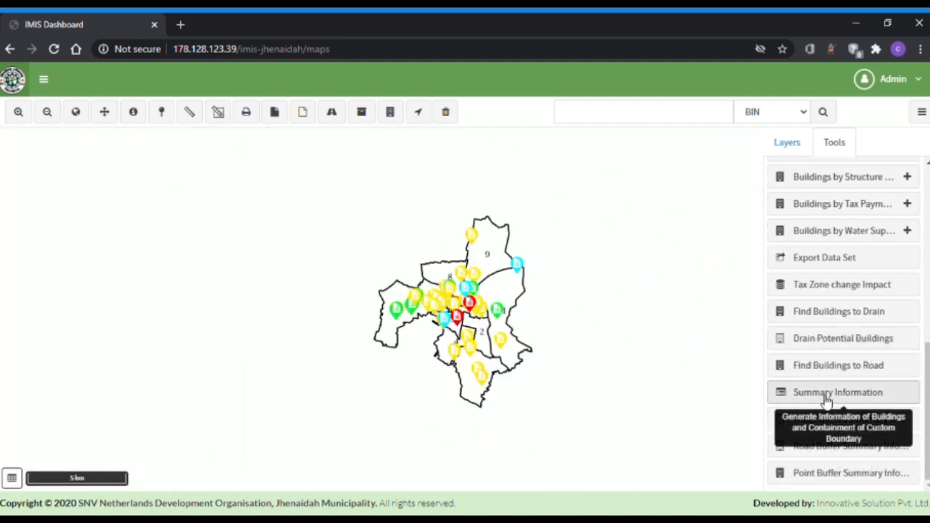
# Draw a four-cornered boundary east of ward 2 with the Summary Information tool to generate building and containment information.
pyautogui.click(826, 400)
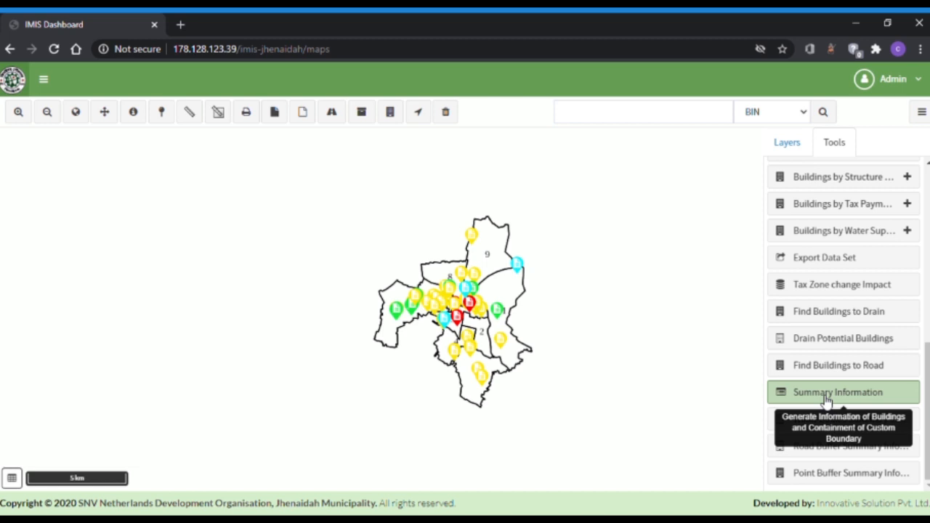
pyautogui.click(504, 325)
pyautogui.click(481, 326)
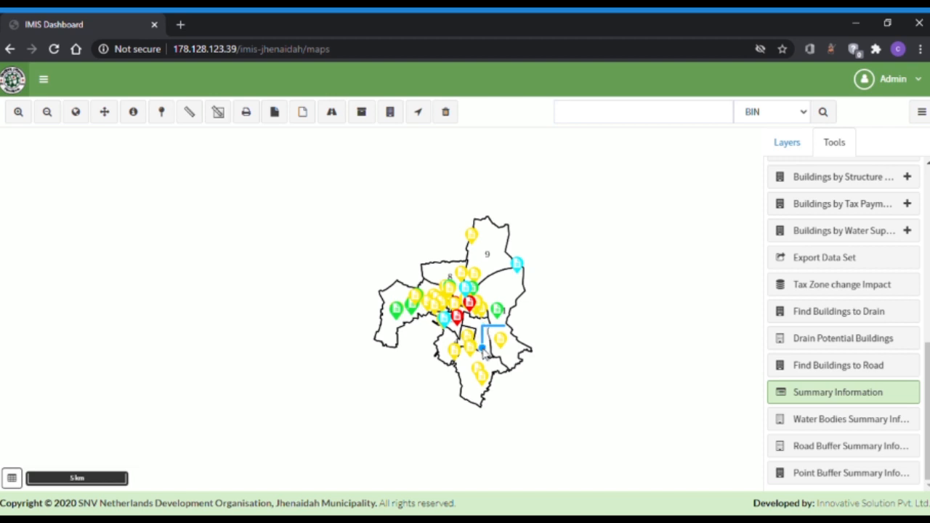
pyautogui.click(482, 348)
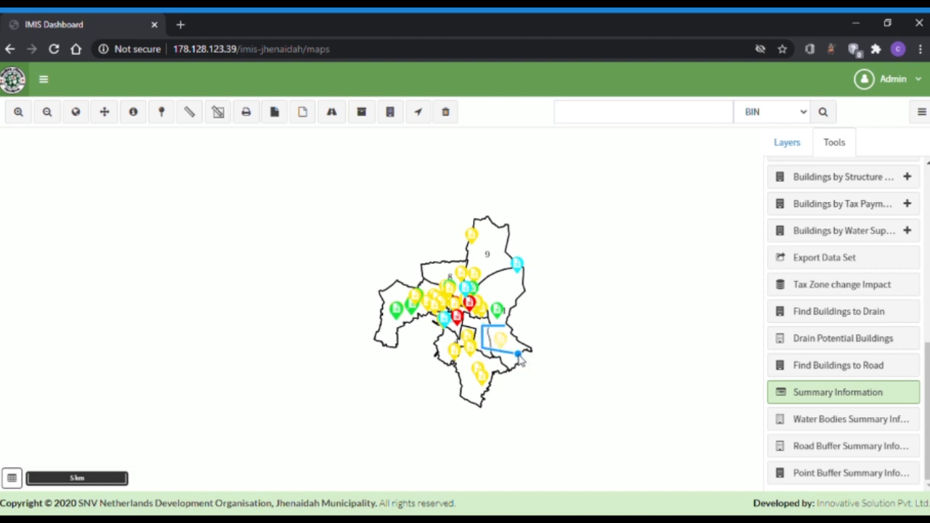
pyautogui.click(506, 327)
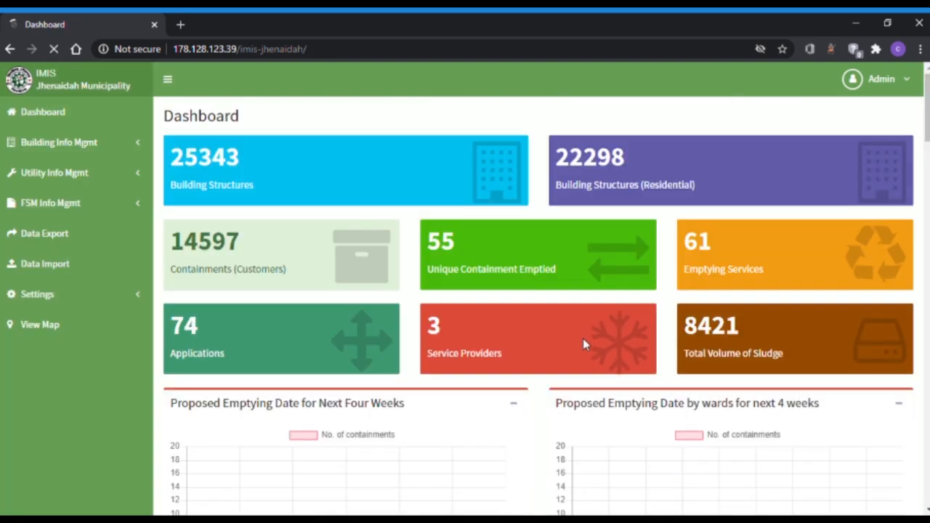
# Examine the dashboard charts on service quality, sludge collections, containment types, emptying services and ward-wise applications.
pyautogui.scroll(-5, 583, 334)
pyautogui.scroll(-10, 584, 344)
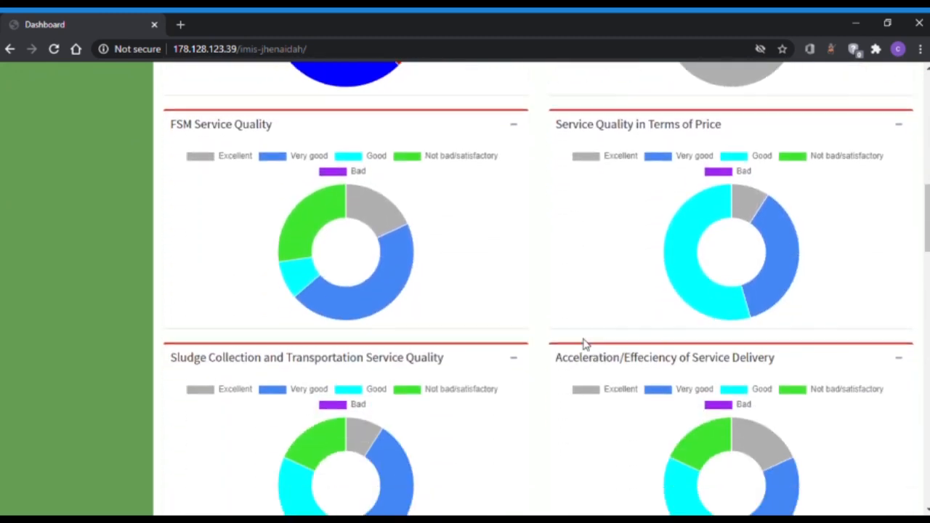
pyautogui.scroll(-10, 584, 343)
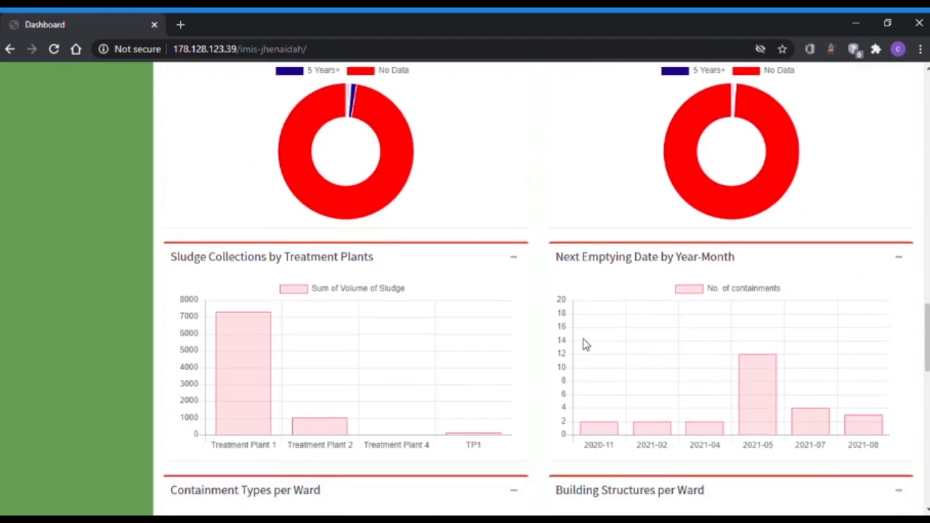
pyautogui.scroll(-5, 584, 344)
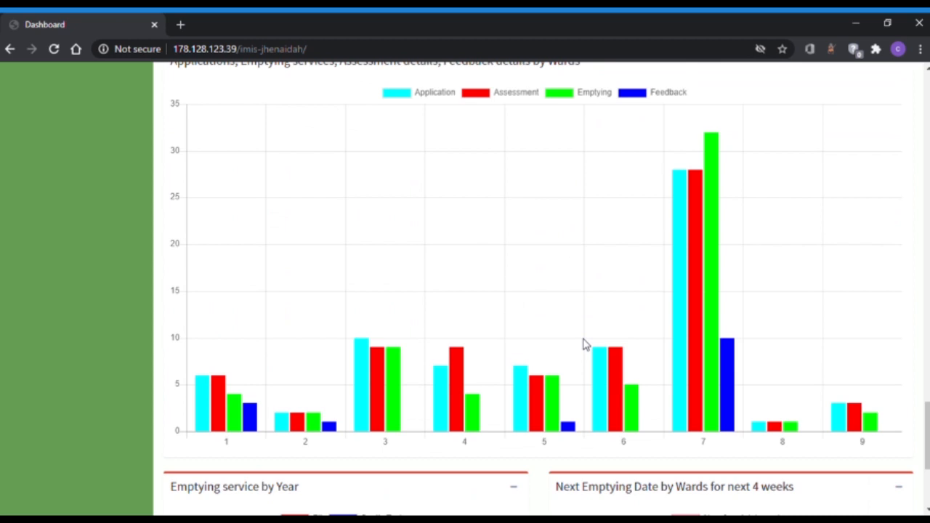
pyautogui.scroll(2, 584, 343)
pyautogui.scroll(-1, 585, 344)
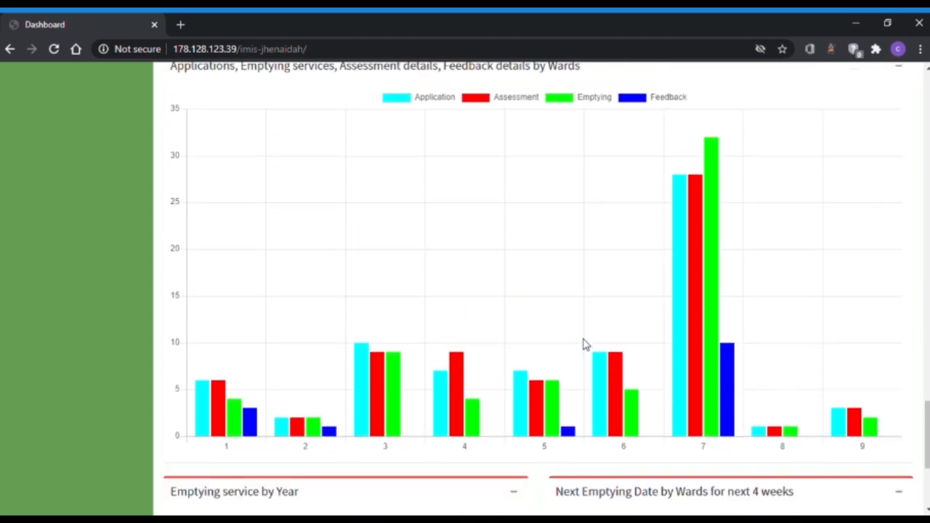
pyautogui.scroll(1, 586, 344)
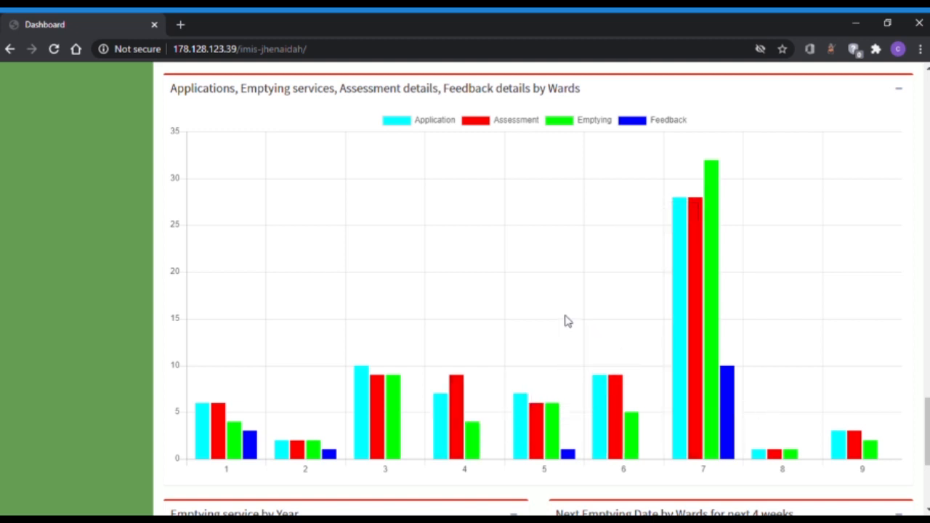
pyautogui.scroll(-3, 567, 321)
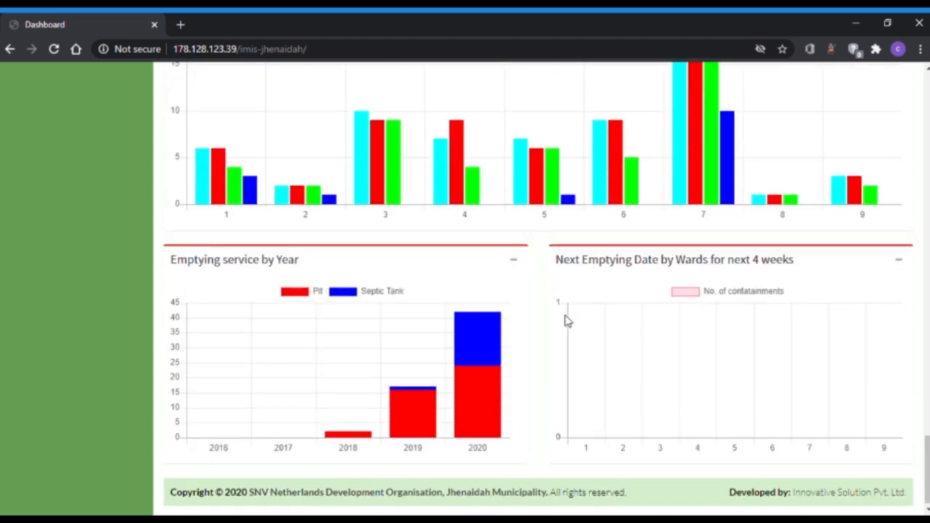
pyautogui.scroll(5, 567, 321)
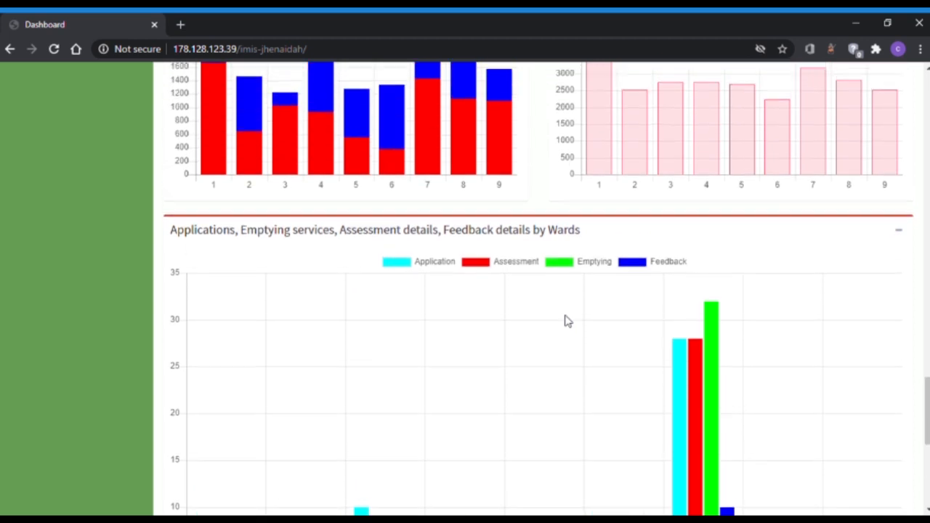
pyautogui.scroll(2, 568, 321)
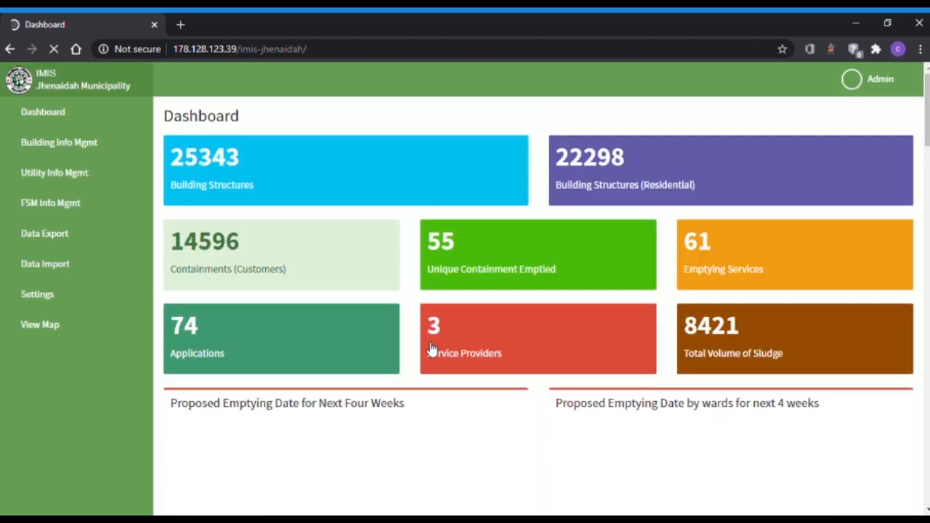